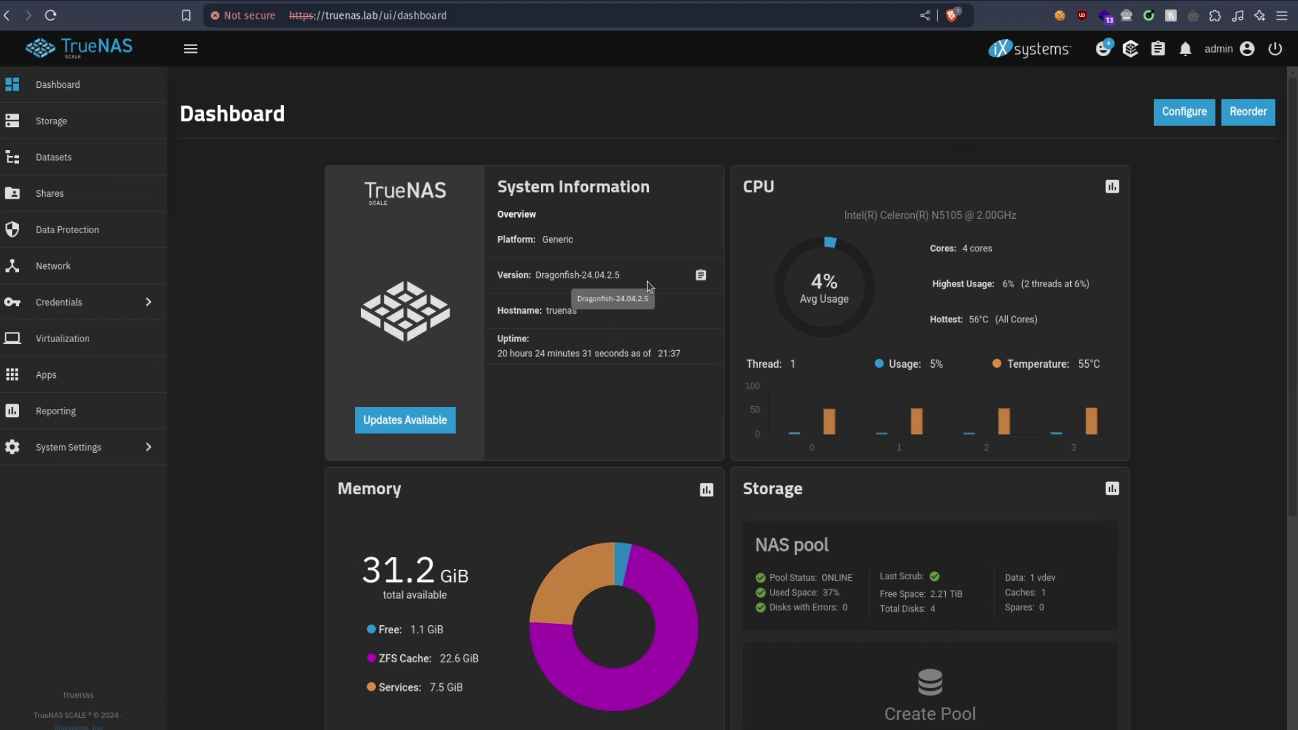
# Step: Choose the TrueNAS-SCALE-ElectricEel 24.10 release train and highlight the pending TrueNAS-24.10.0.2 upgrade
pyautogui.click(379, 414)
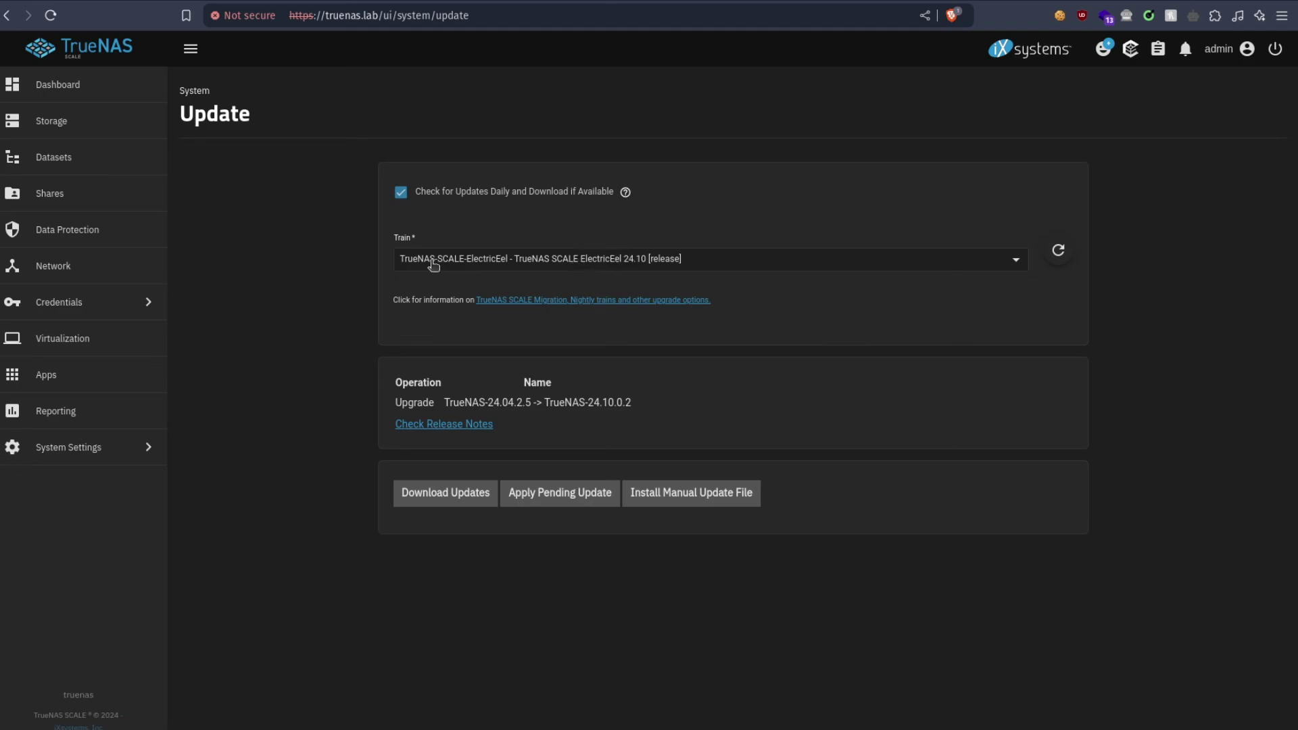
pyautogui.click(485, 264)
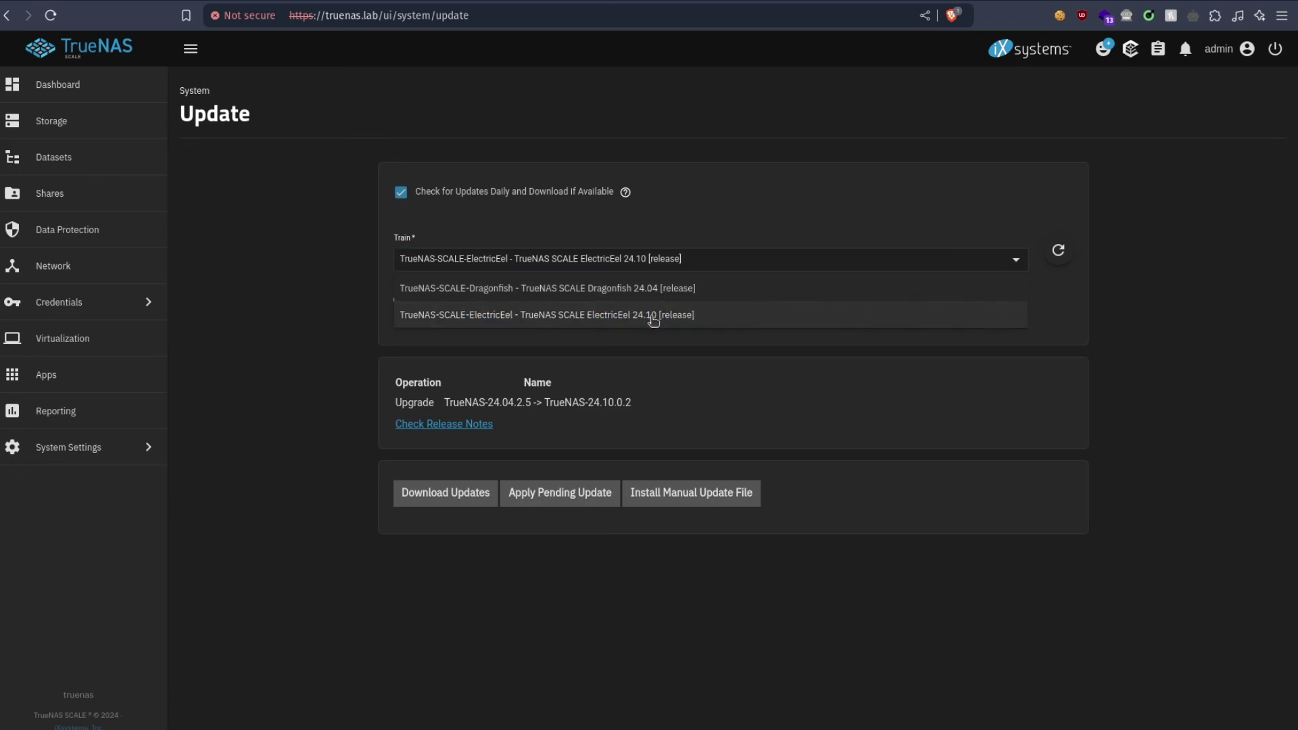
pyautogui.click(653, 318)
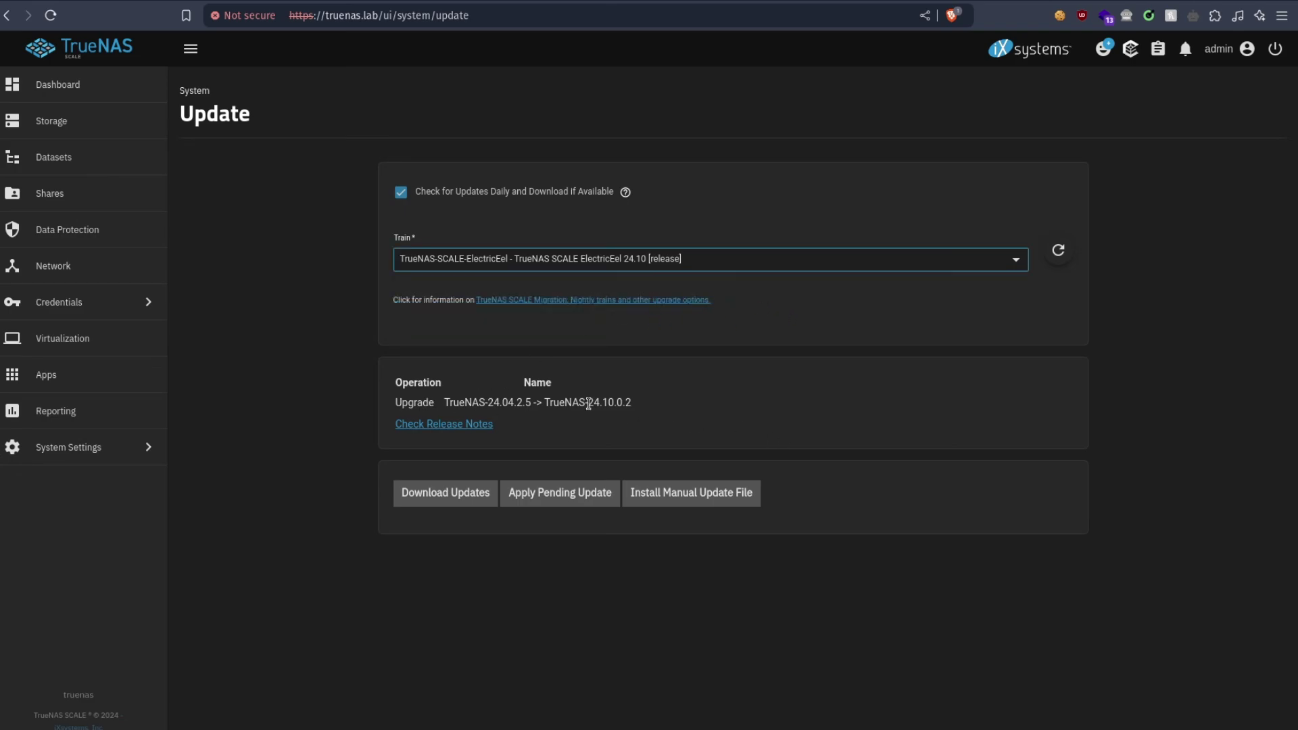
pyautogui.moveTo(641, 403); pyautogui.dragTo(551, 402)
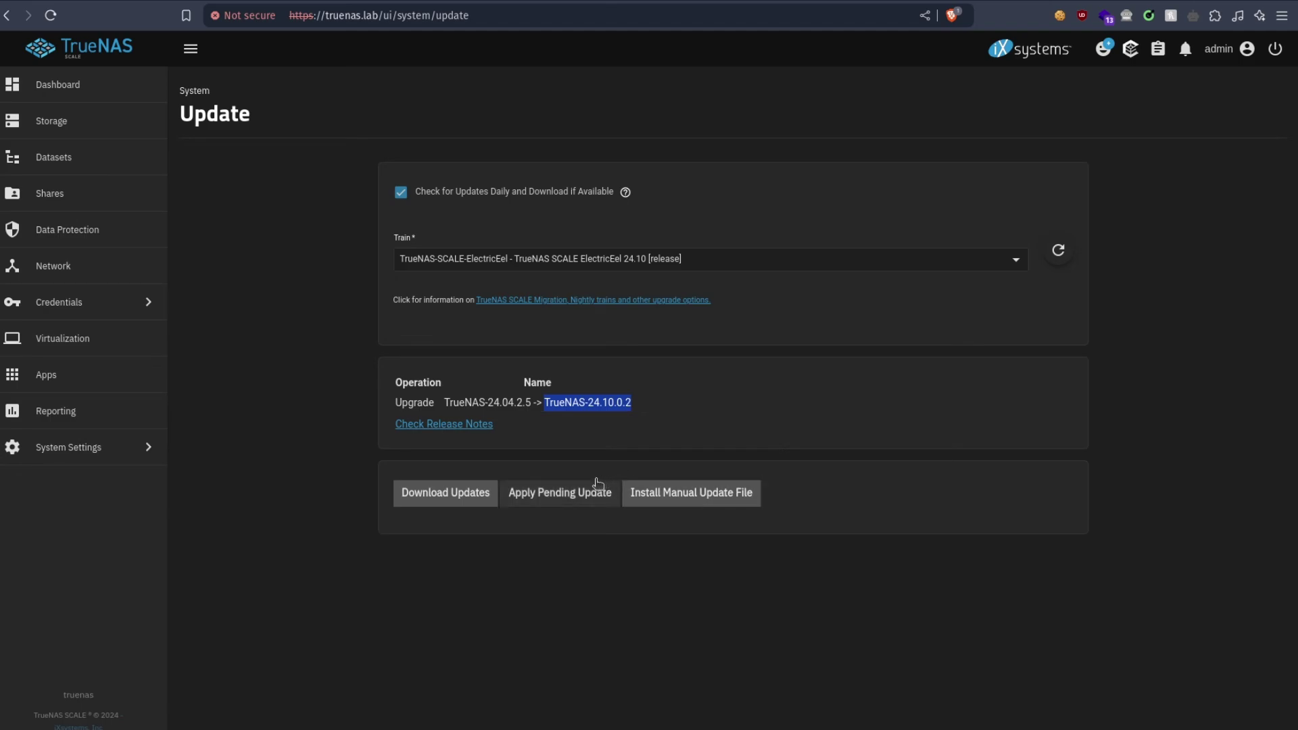
# Step: Save a configuration backup including the secret seed, then download the update set to apply and reboot
pyautogui.click(449, 492)
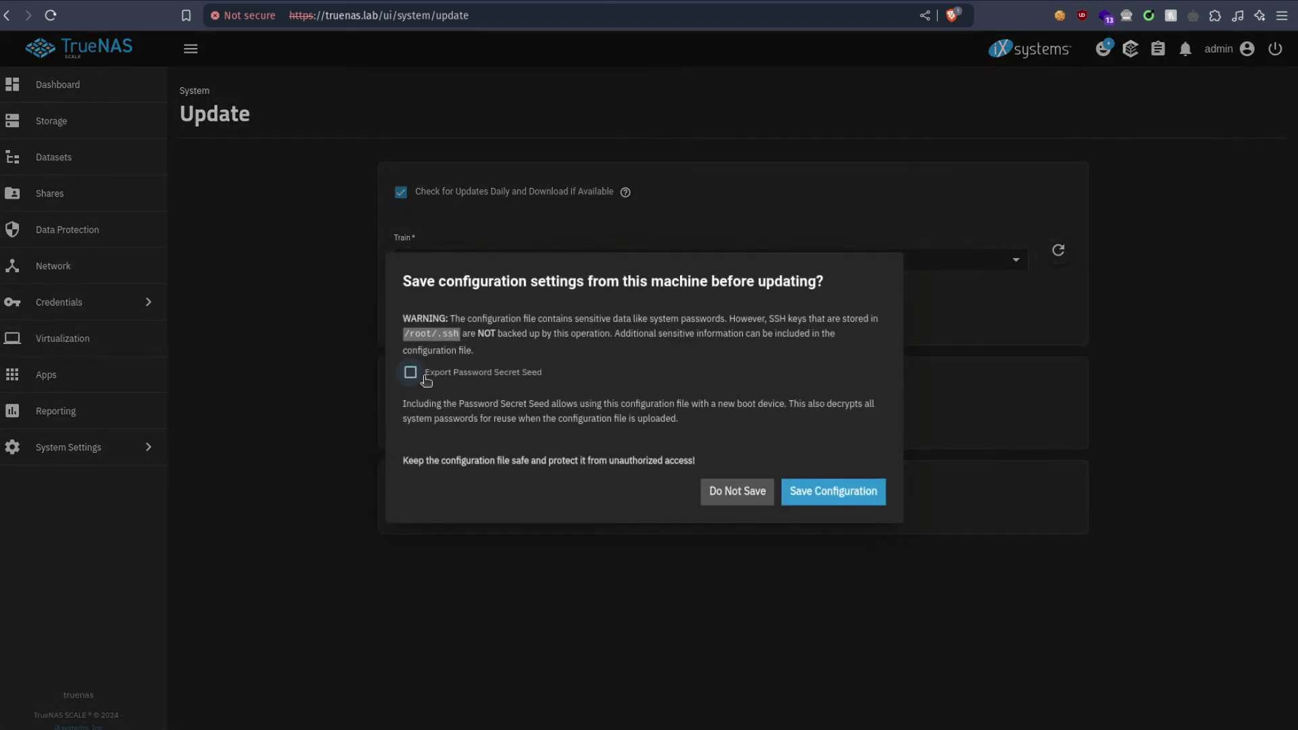
pyautogui.click(411, 373)
pyautogui.click(793, 499)
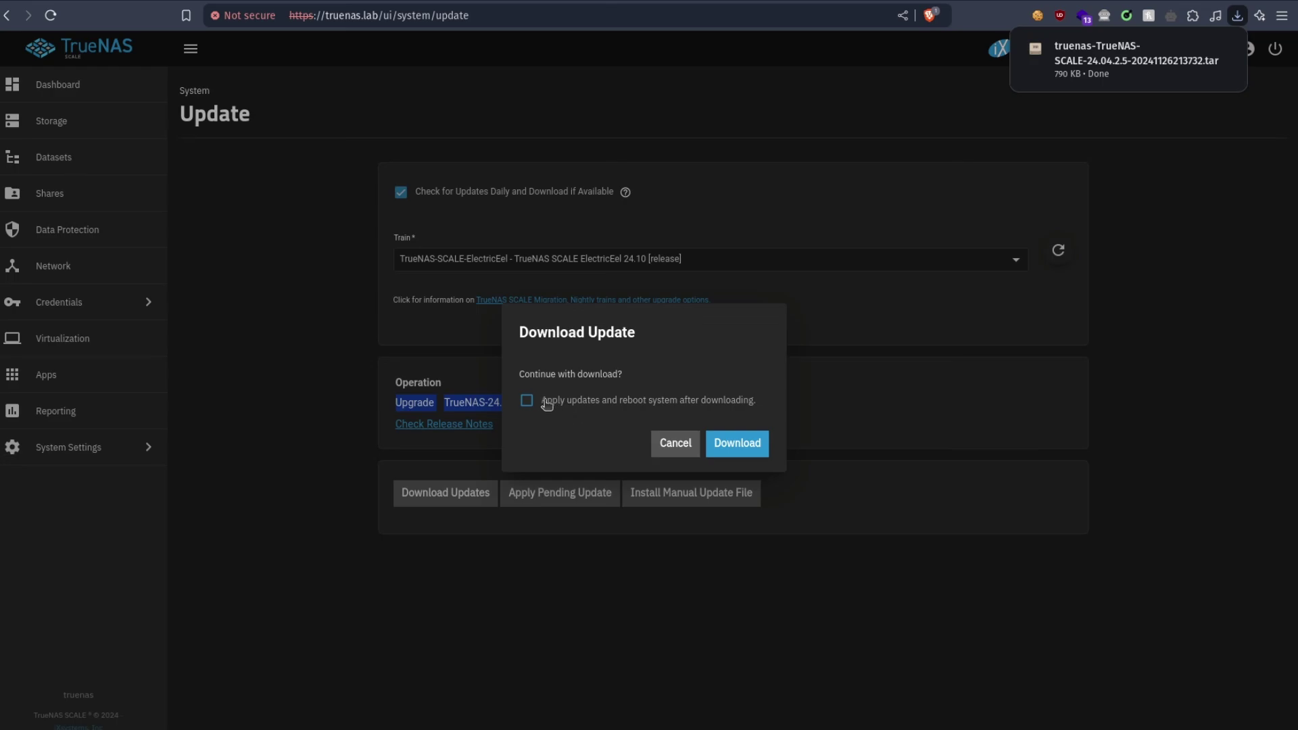
pyautogui.click(541, 403)
pyautogui.click(737, 444)
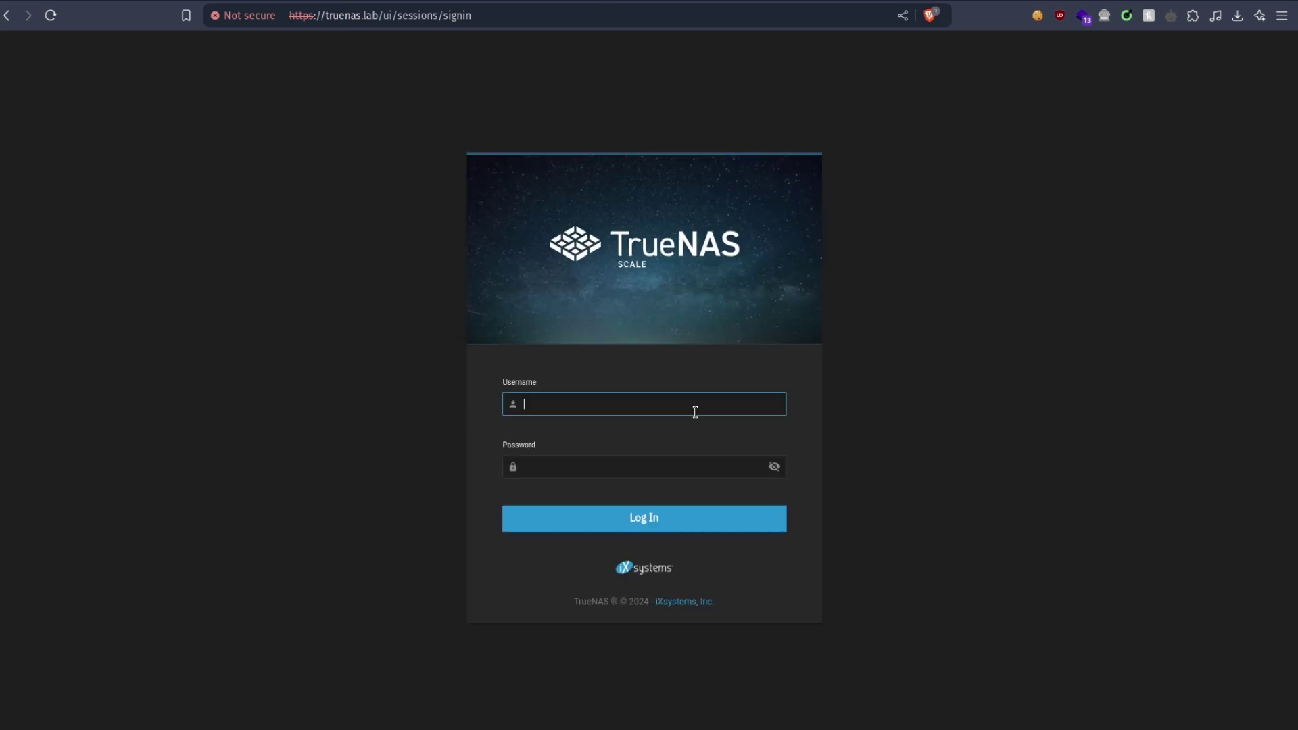
# Step: Sign back in, confirm the Update page shows no updates available, and return to the dashboard
pyautogui.write('in')
pyautogui.press('Tab')
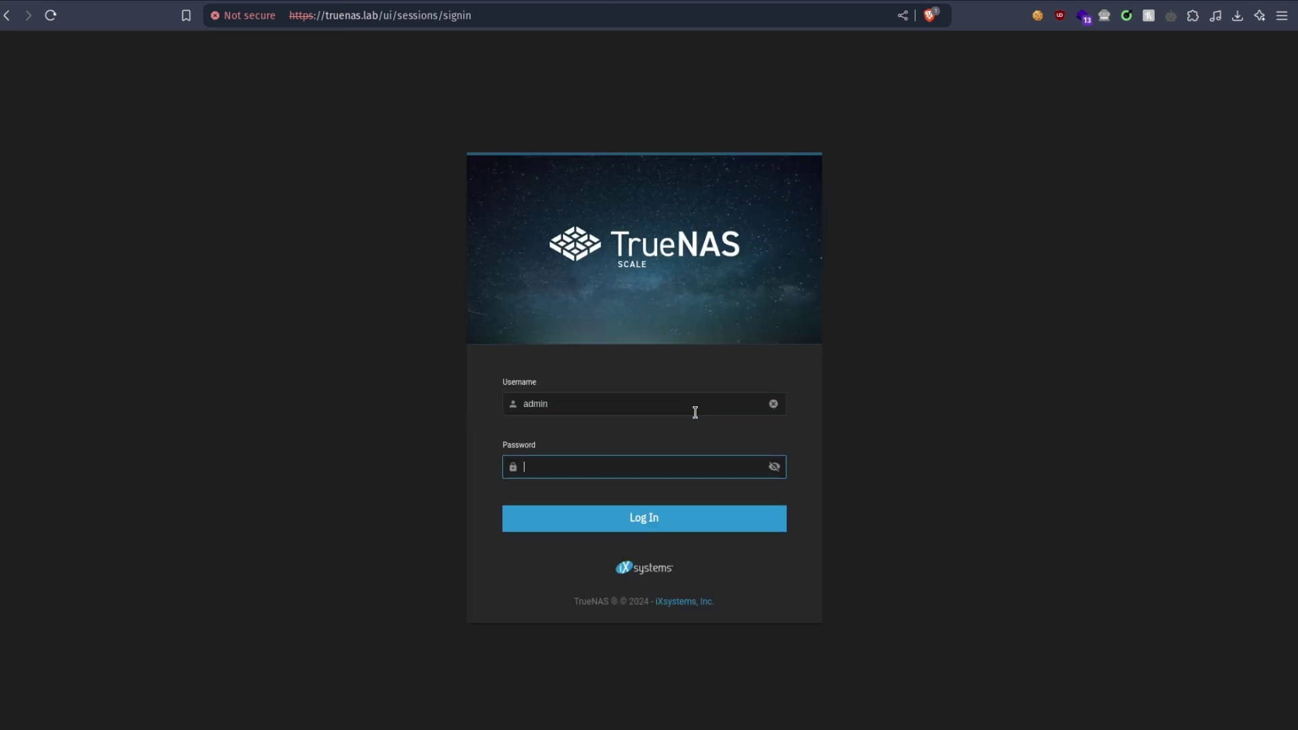
pyautogui.press('Return')
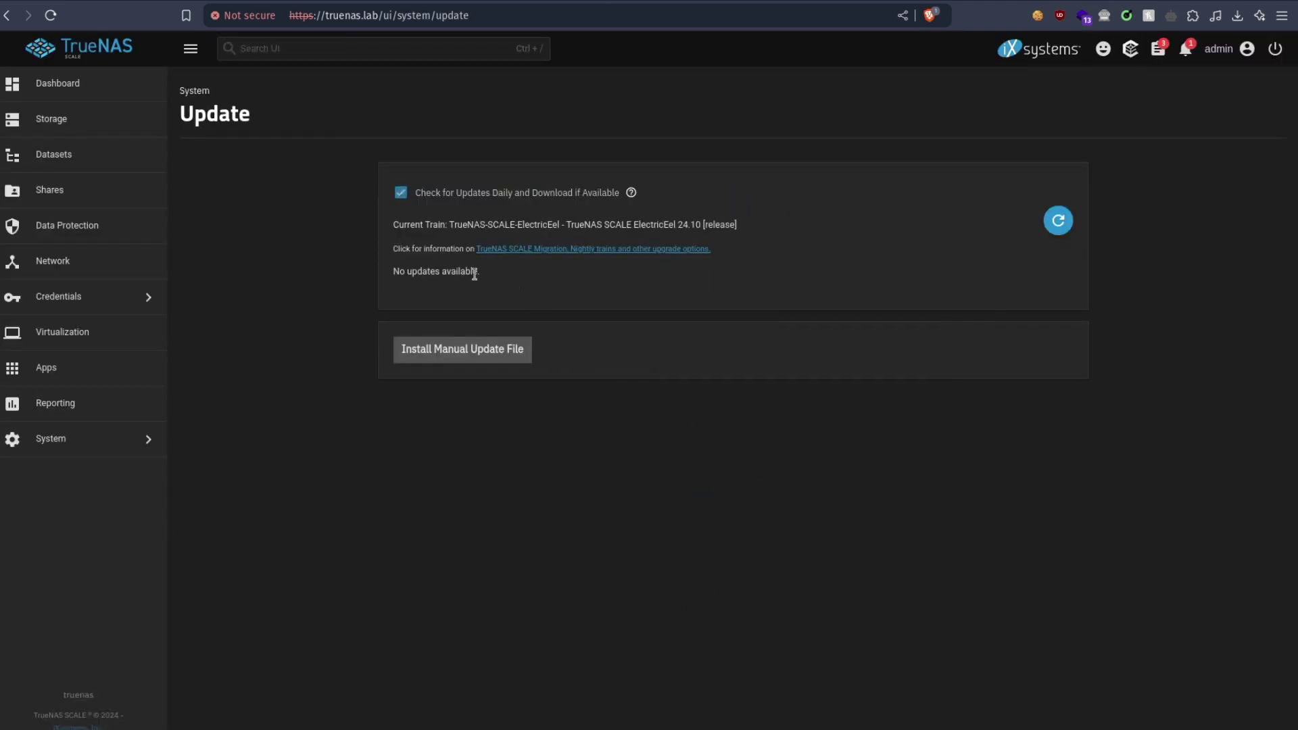
pyautogui.moveTo(476, 270); pyautogui.dragTo(302, 203)
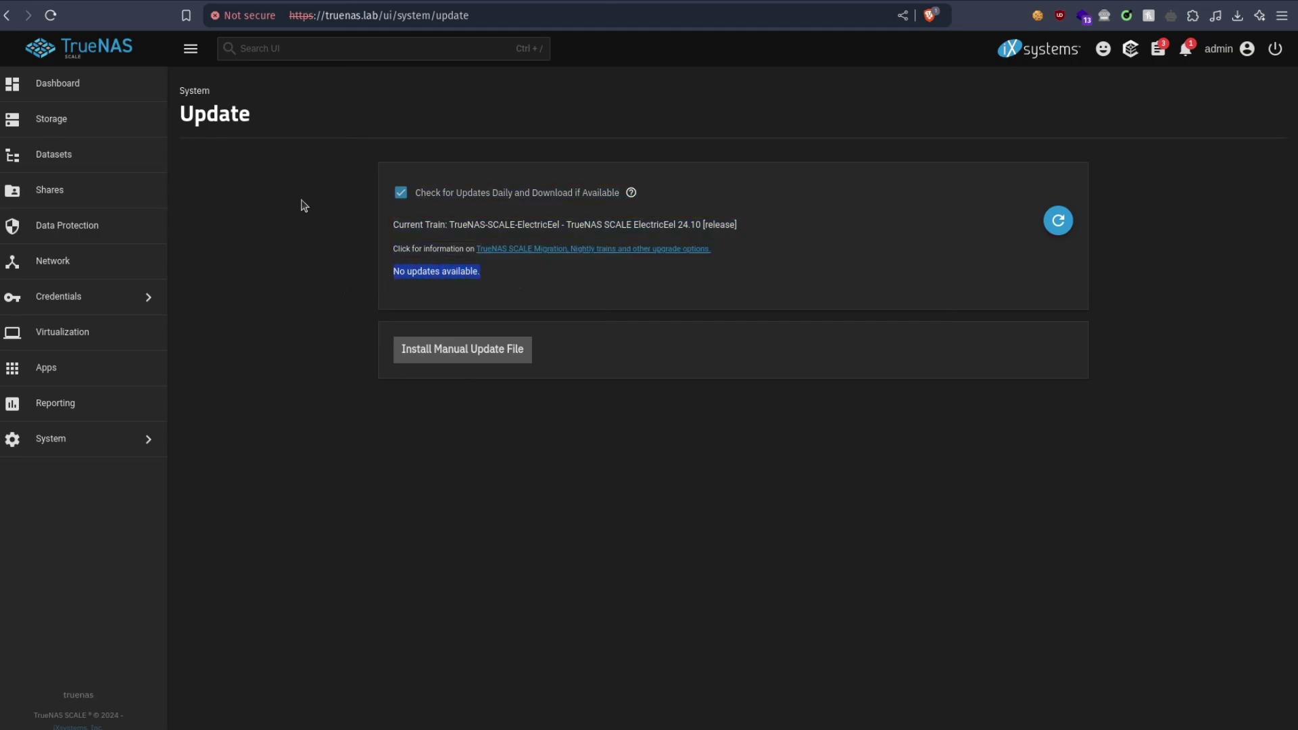
pyautogui.click(49, 85)
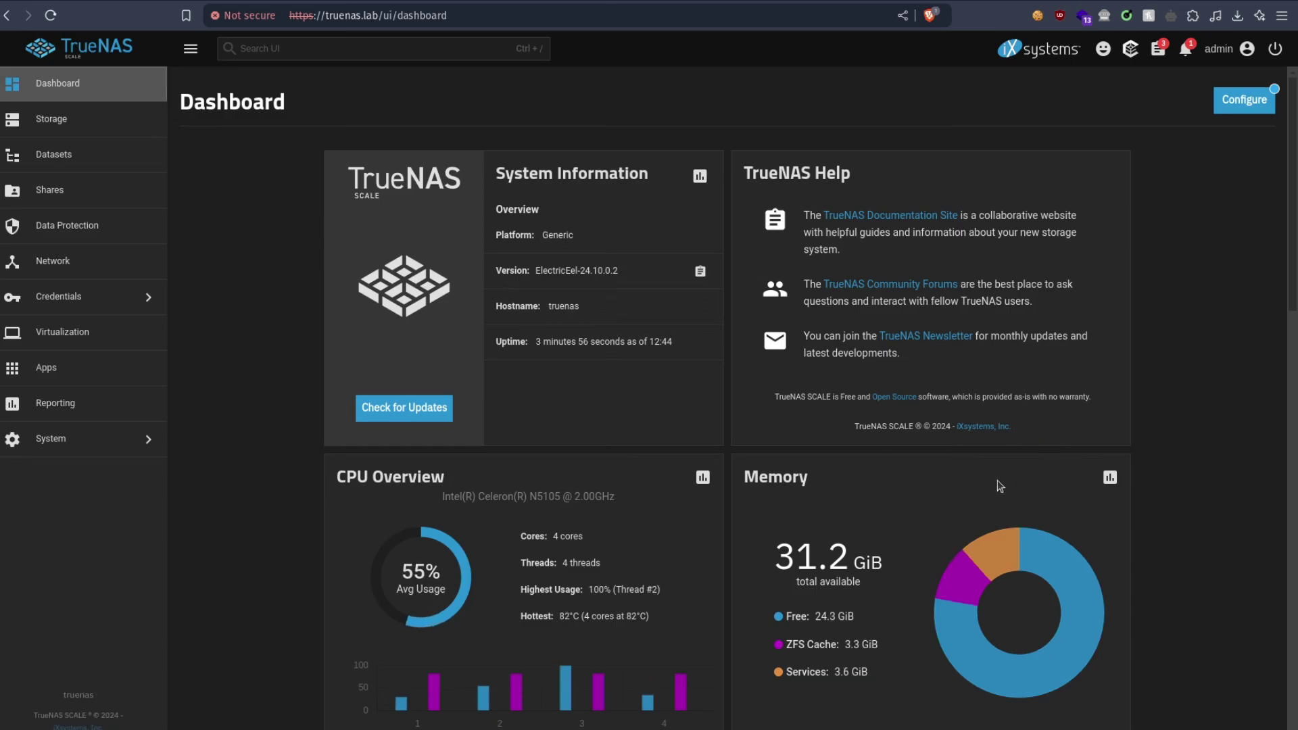
pyautogui.scroll(-5, 999, 484)
pyautogui.scroll(-5, 1000, 484)
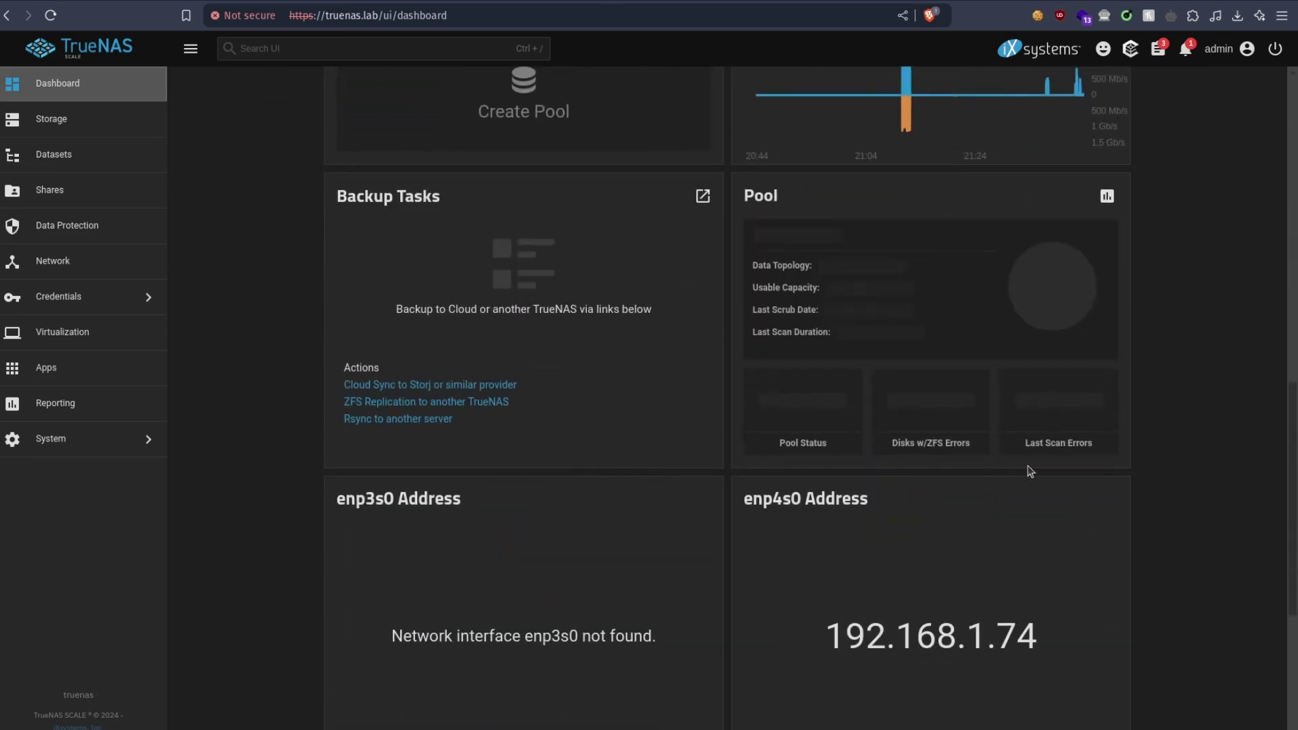
pyautogui.scroll(-4, 1031, 471)
pyautogui.scroll(2, 1028, 467)
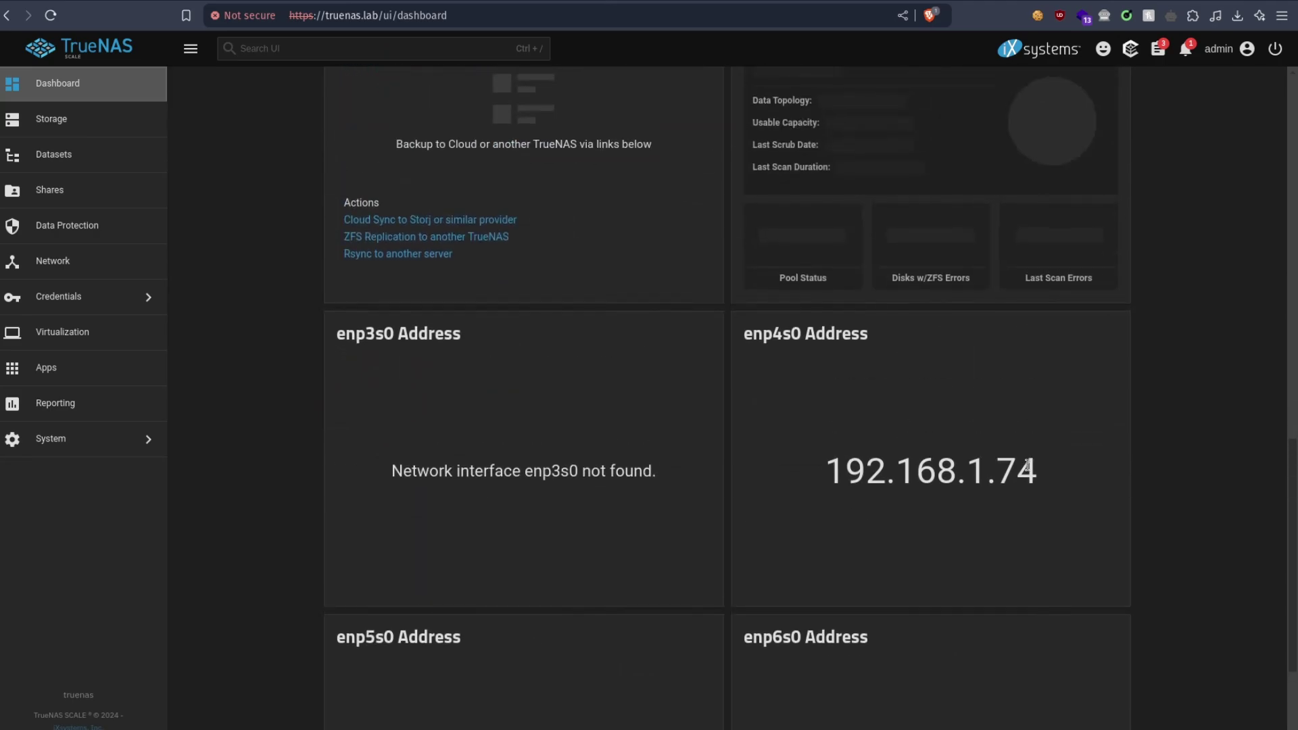
pyautogui.moveTo(810, 467); pyautogui.dragTo(1067, 488)
pyautogui.scroll(-1, 1067, 478)
pyautogui.scroll(-2, 1065, 478)
pyautogui.scroll(15, 1111, 455)
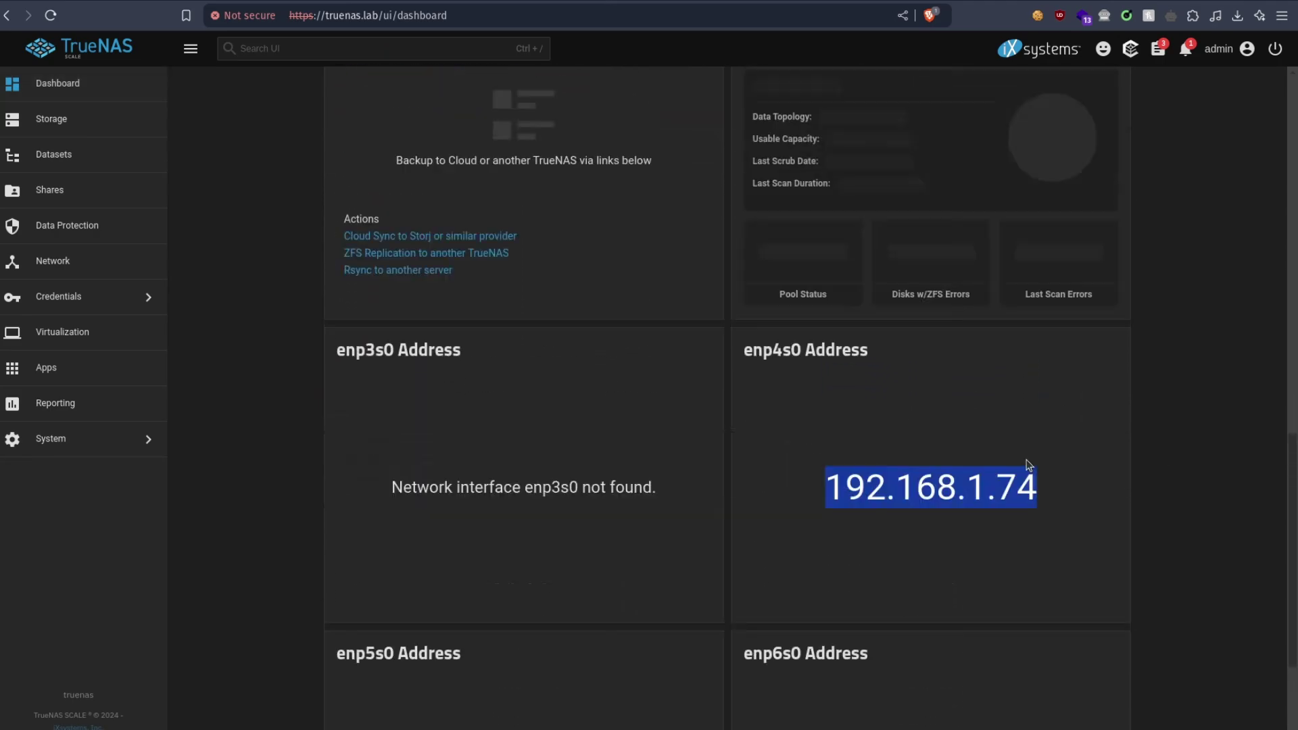
# Step: Move the Memory card to the top-right beside System Information and save the dashboard layout
pyautogui.click(1245, 101)
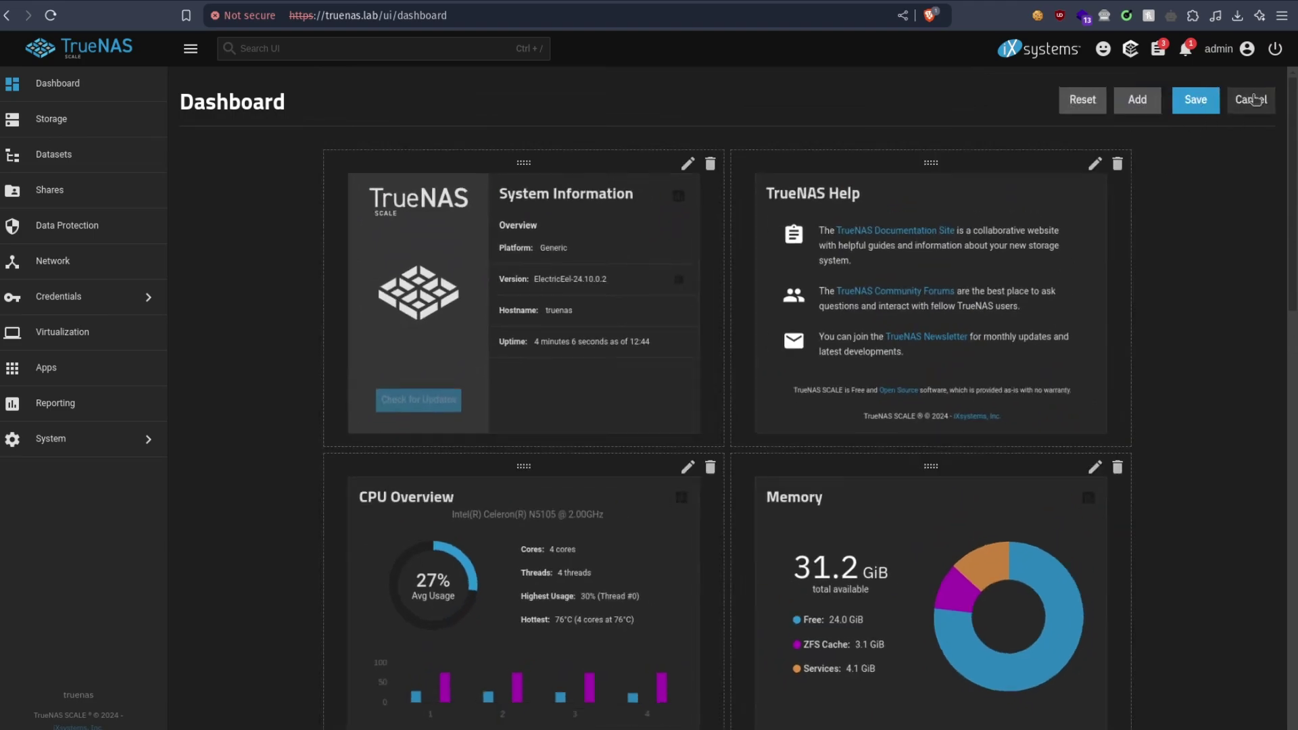
pyautogui.moveTo(929, 595); pyautogui.dragTo(406, 473)
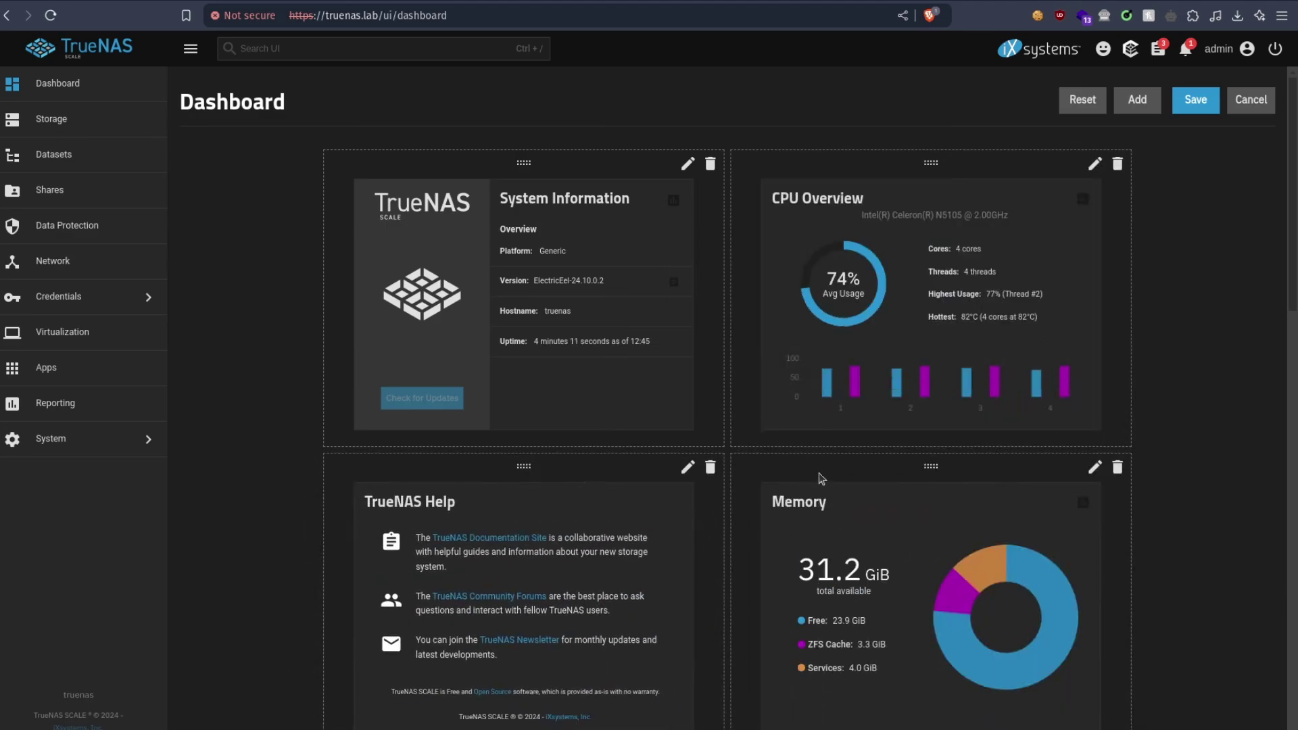
pyautogui.moveTo(931, 466); pyautogui.dragTo(933, 188)
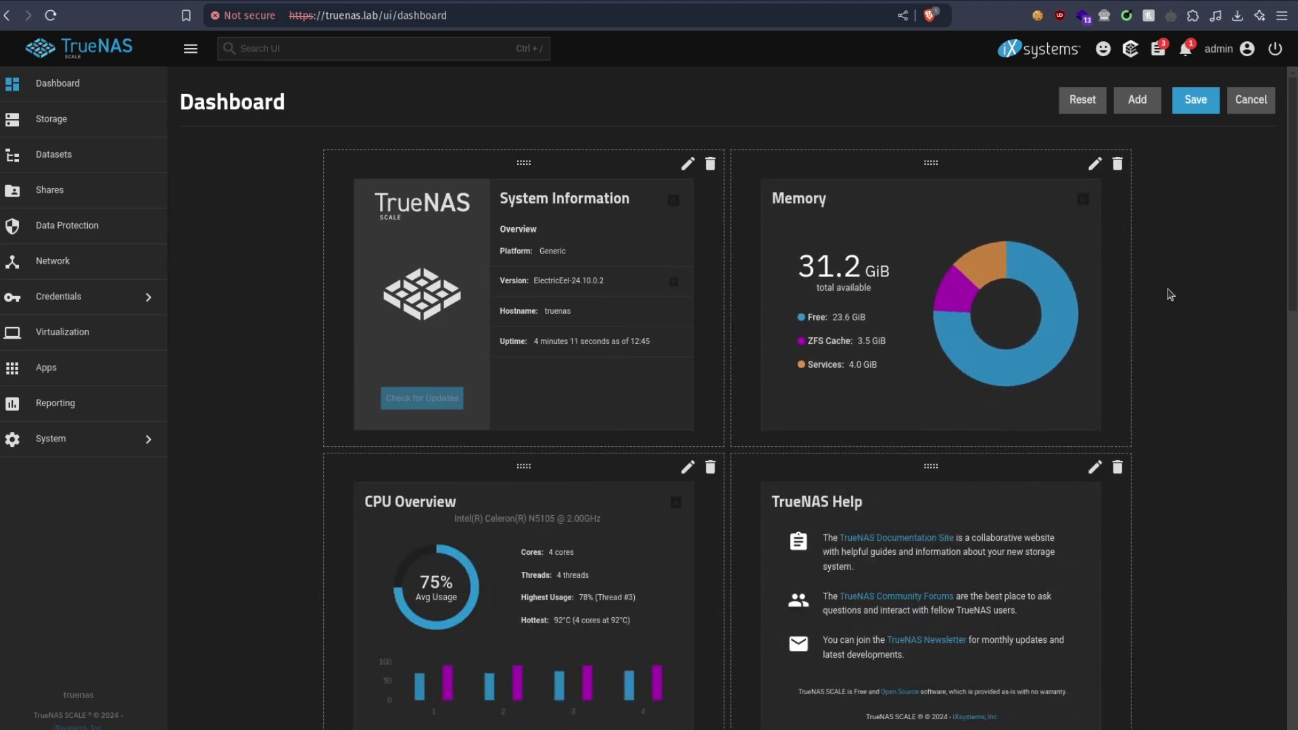
pyautogui.click(1216, 100)
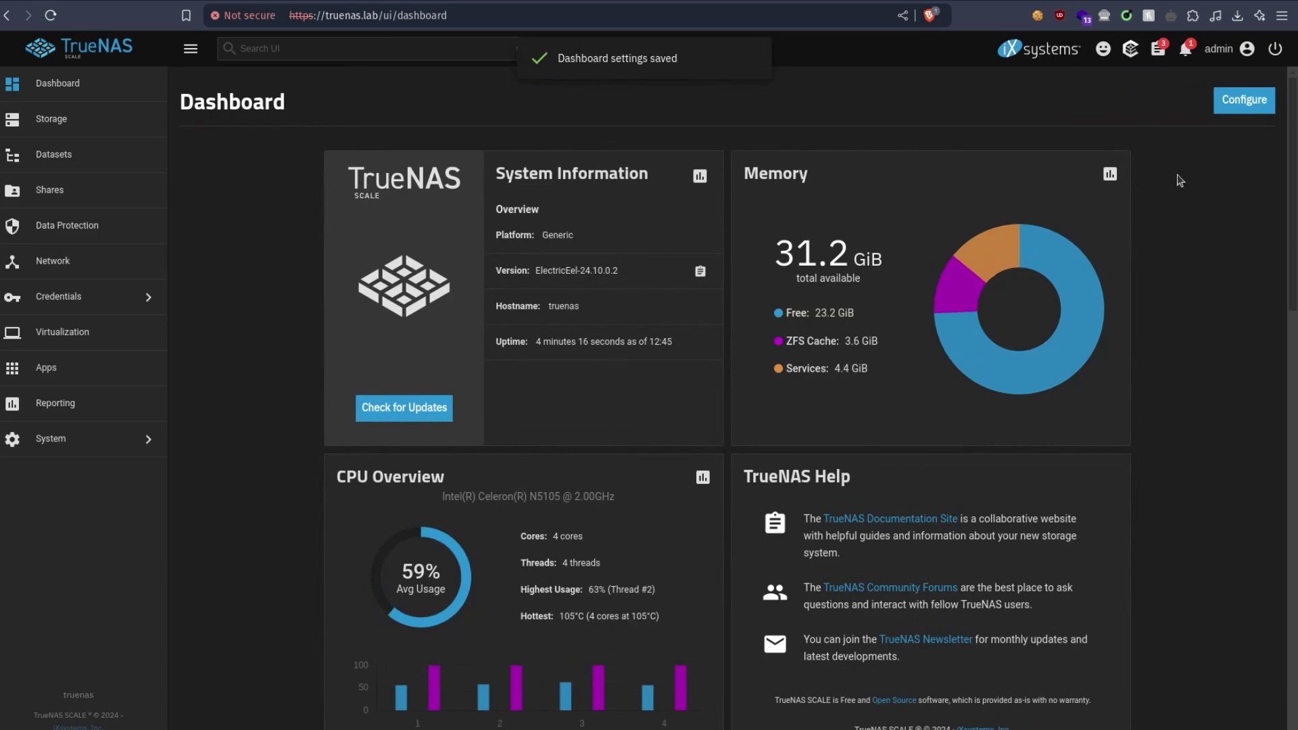
pyautogui.click(242, 48)
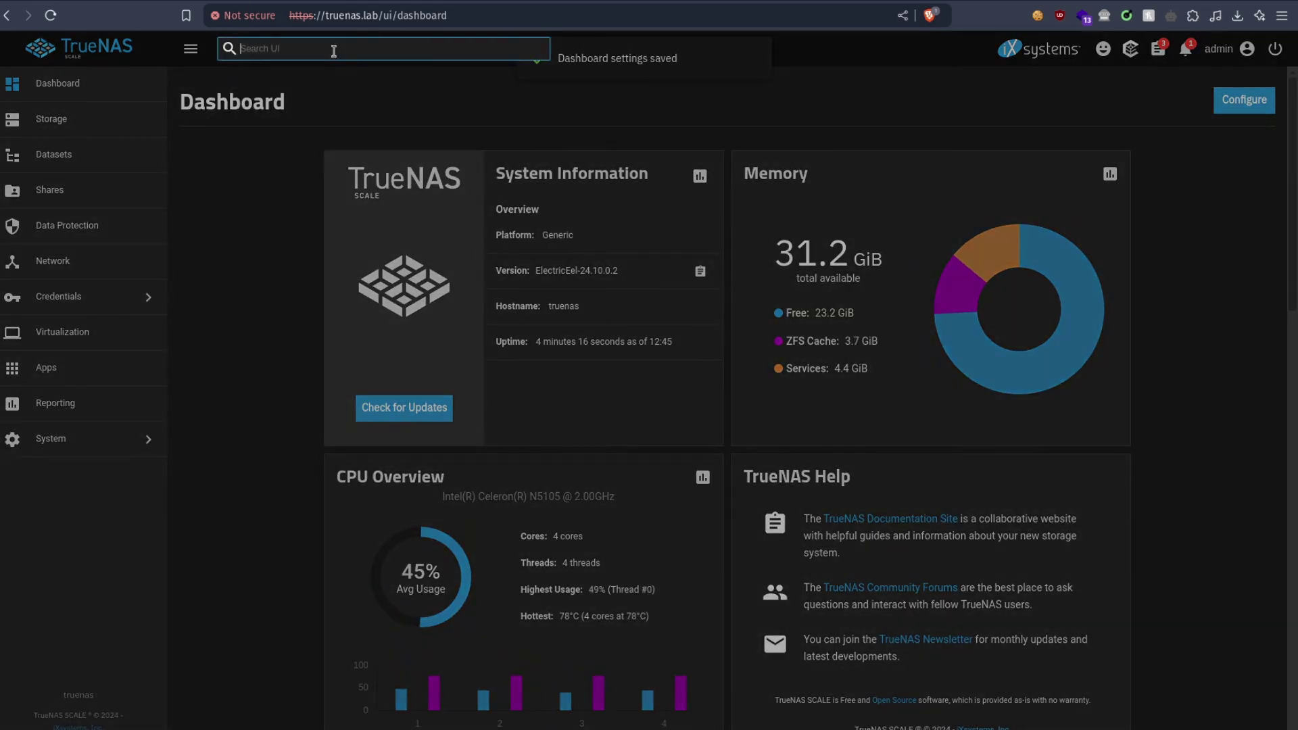
pyautogui.write('ssh')
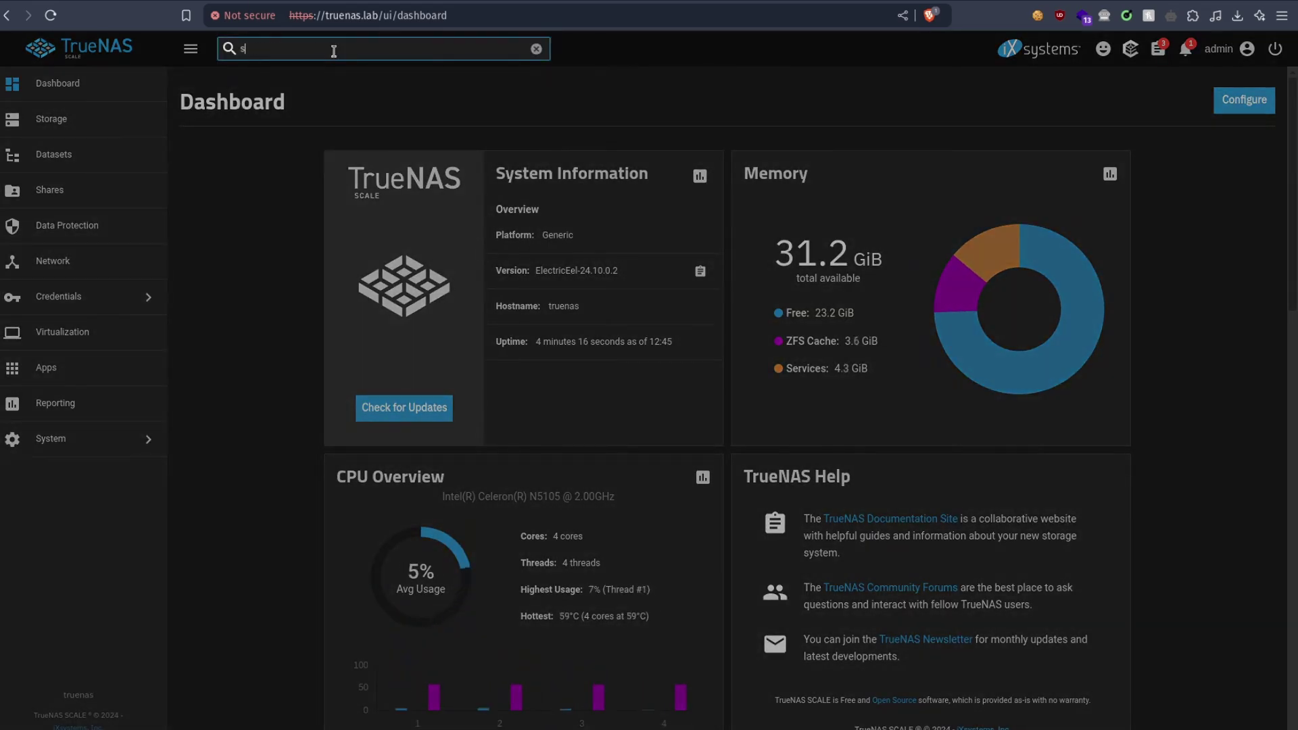
pyautogui.press('BackSpace')
pyautogui.press('BackSpace')
pyautogui.write('hell')
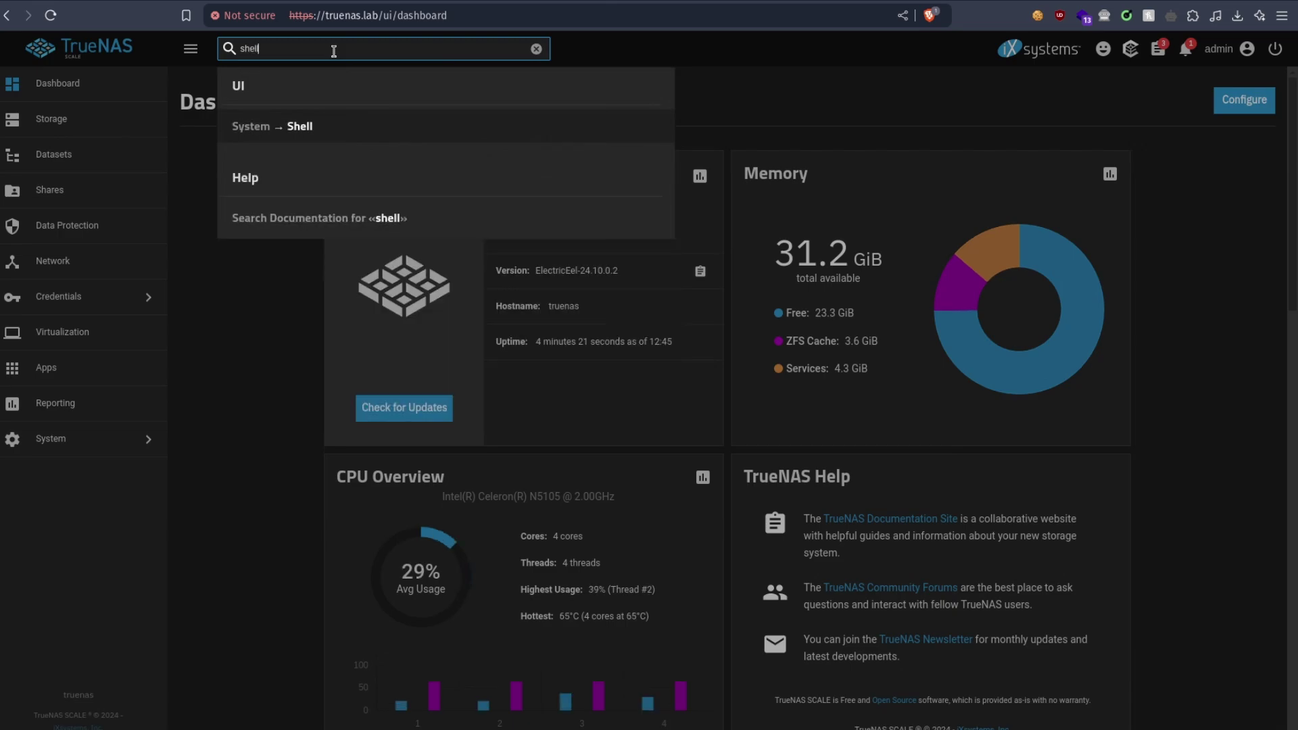
pyautogui.click(304, 119)
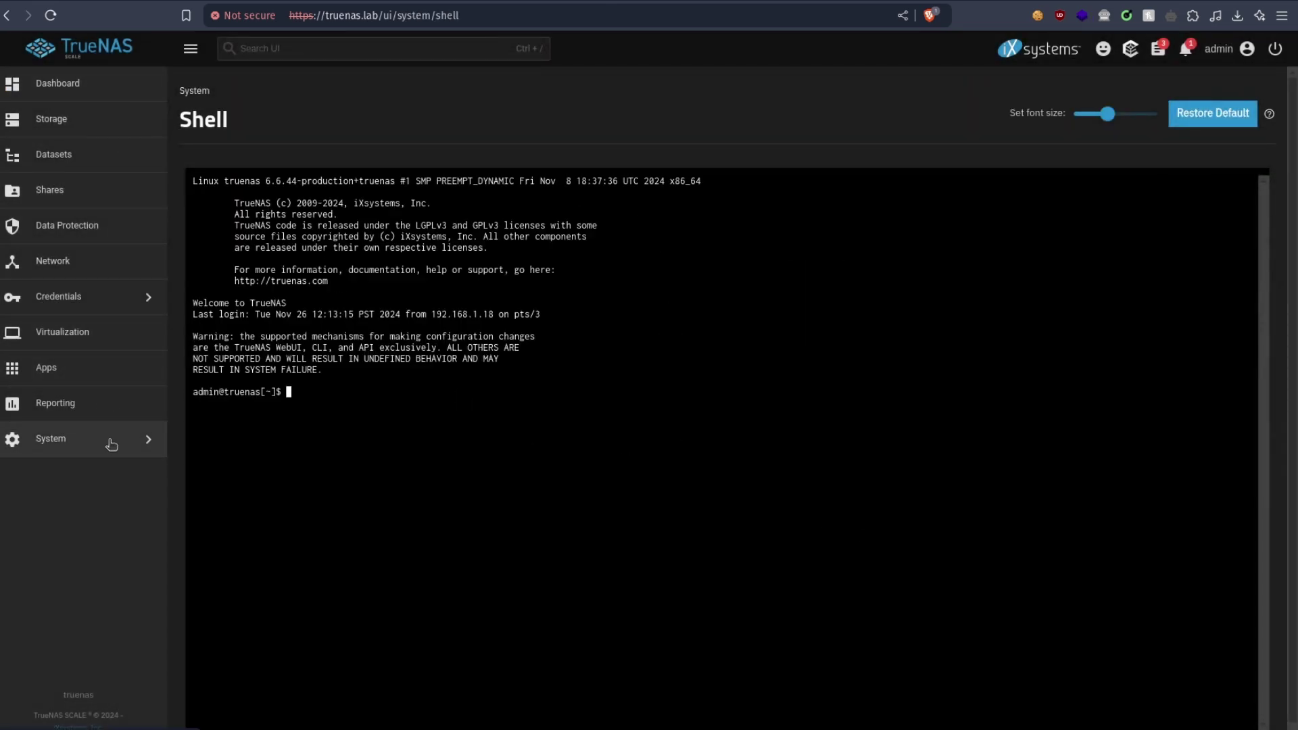
pyautogui.click(93, 95)
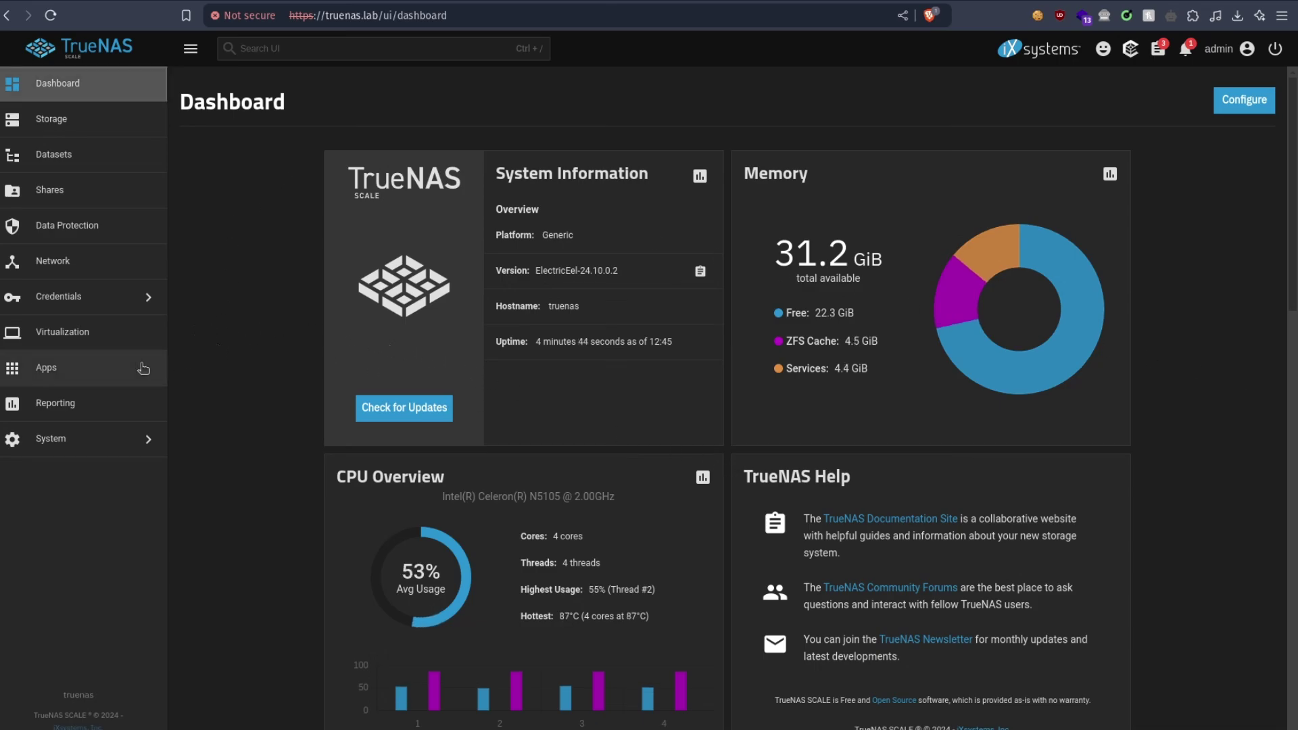
# Step: Go to the installed apps and view details for prowlarr, photoprism and collabora
pyautogui.click(70, 381)
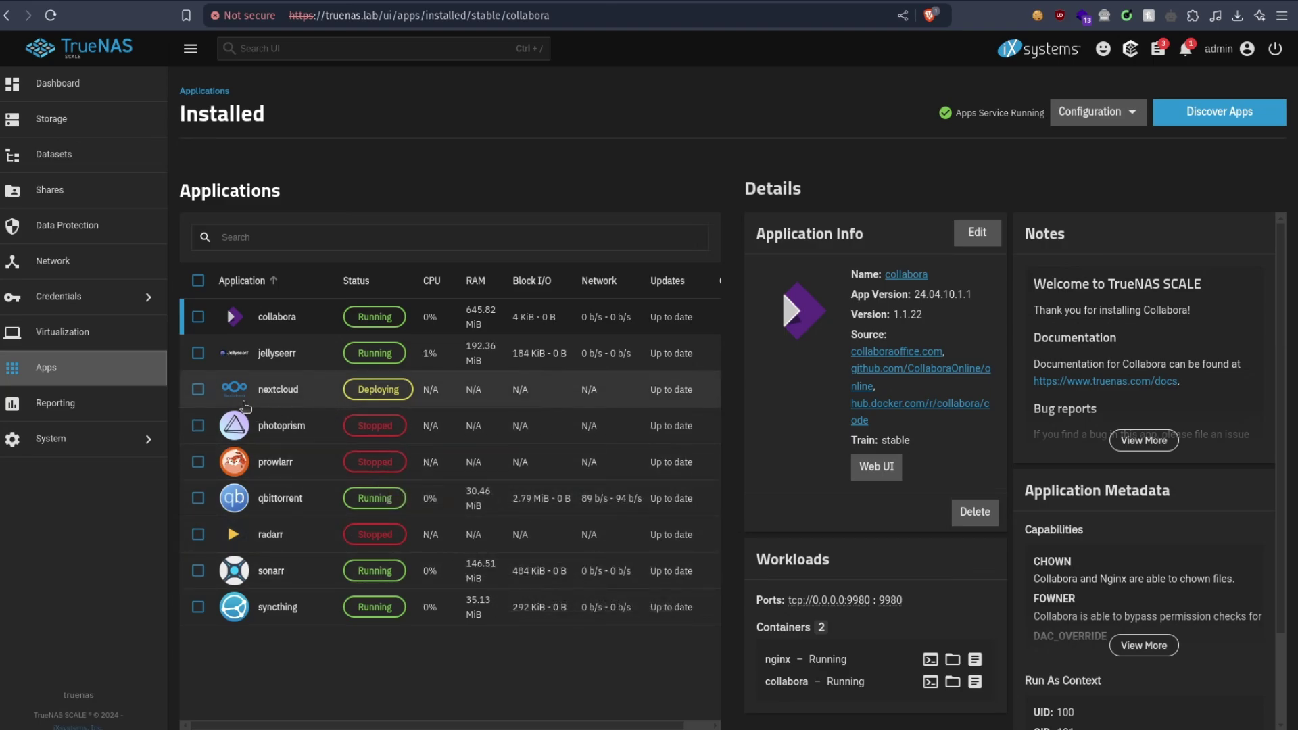
pyautogui.click(451, 461)
pyautogui.click(433, 428)
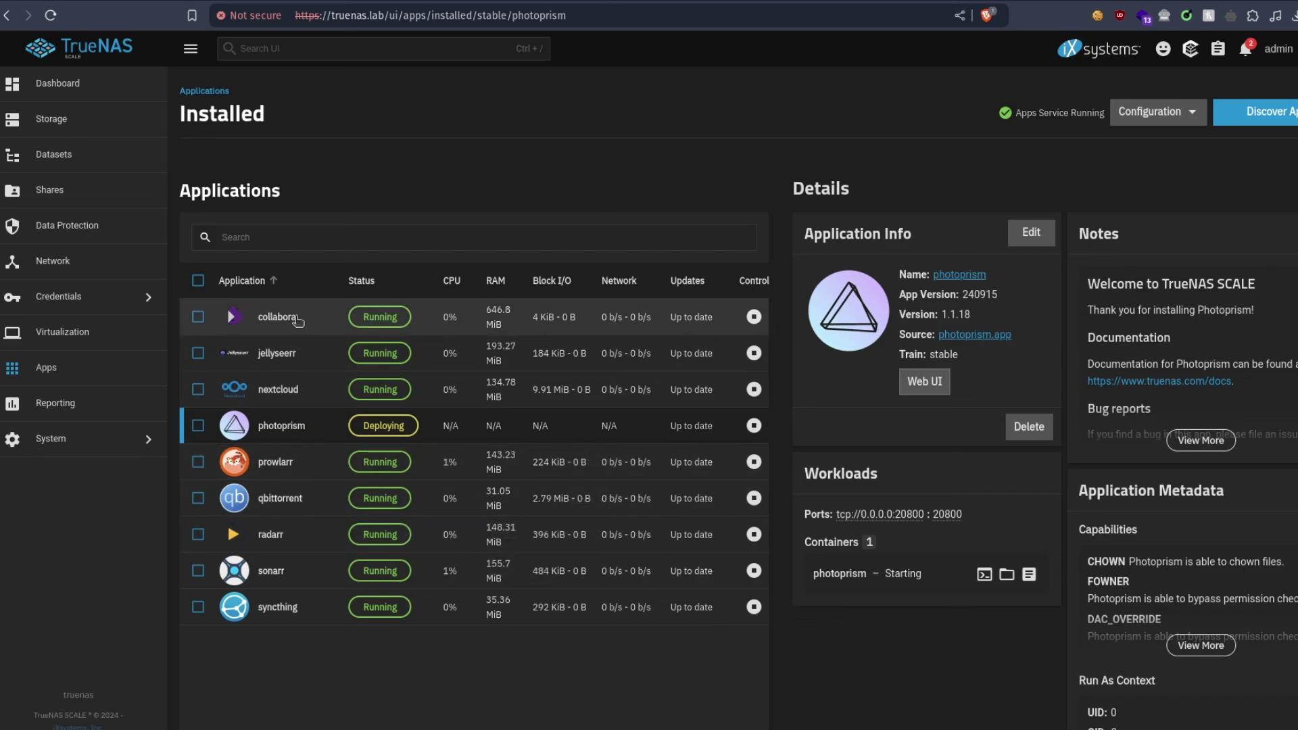
pyautogui.click(439, 318)
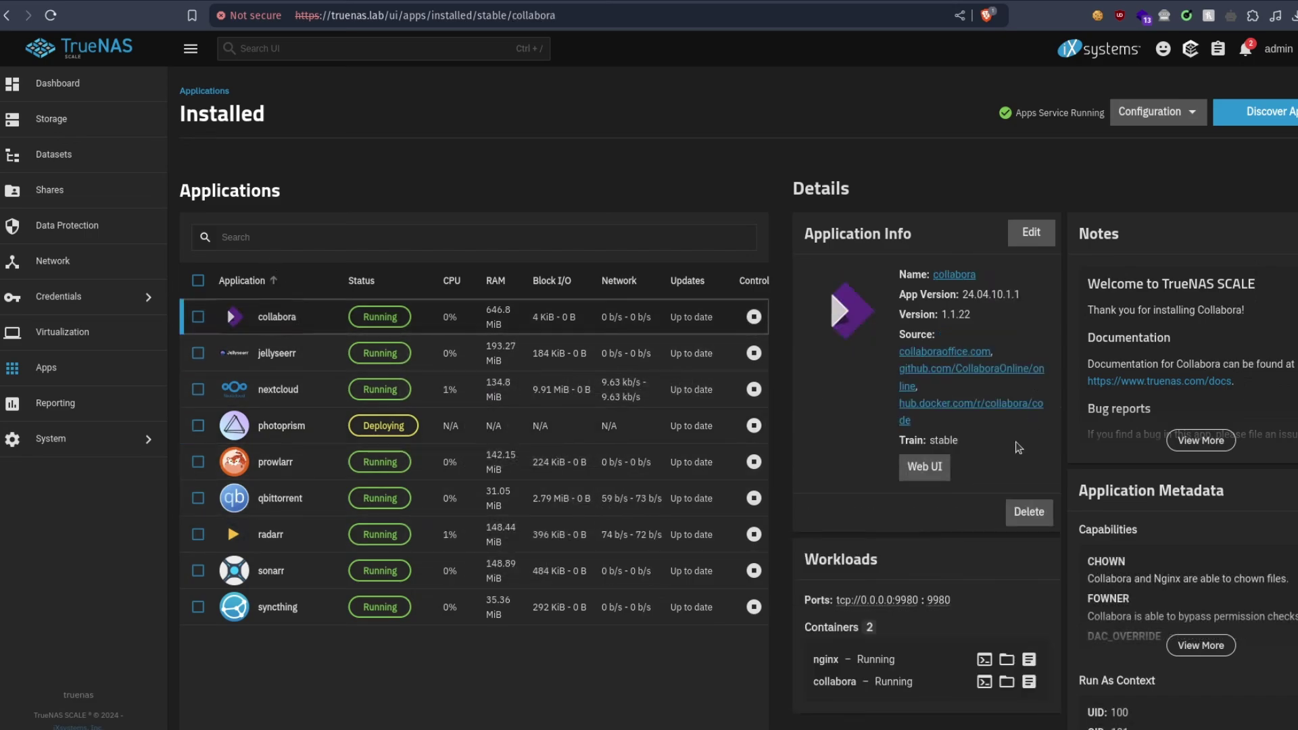
# Step: Open Collabora's web interface, close it, then launch Nextcloud's web interface on port 9001
pyautogui.click(924, 467)
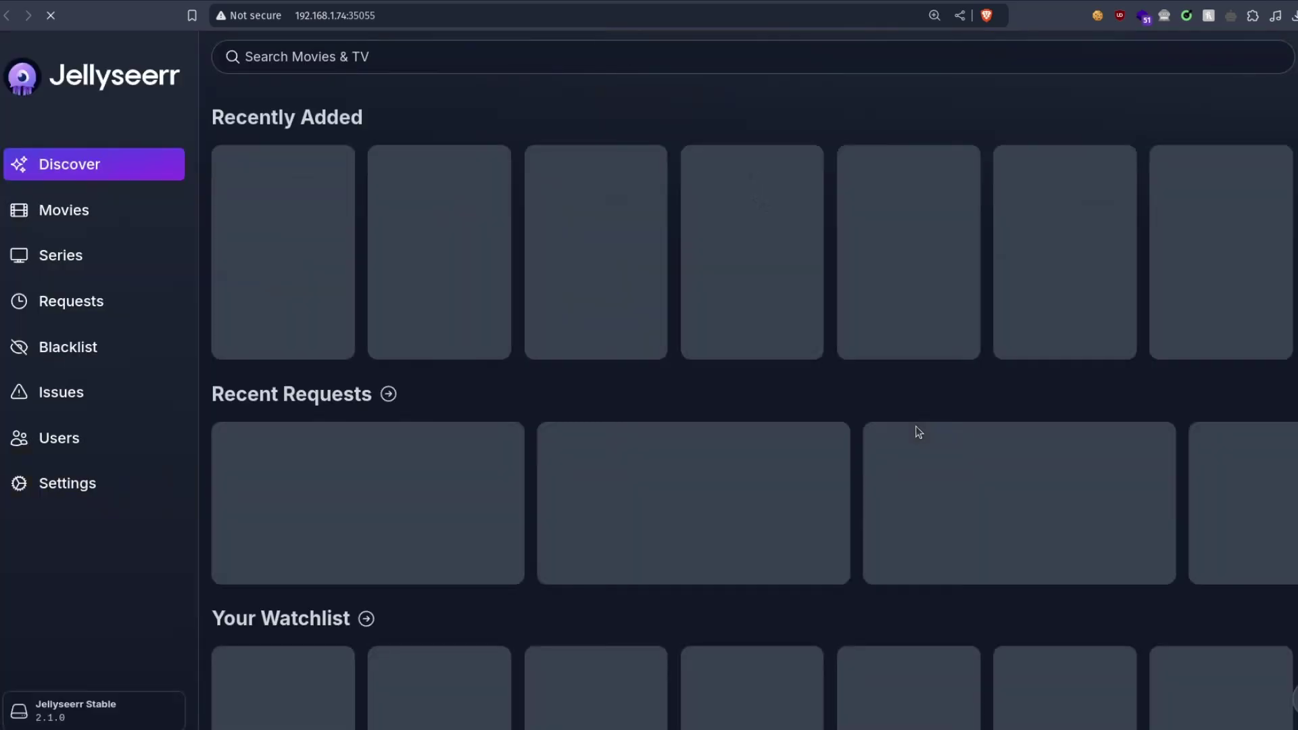
pyautogui.hotkey('ctrl', 'w')
pyautogui.click(629, 389)
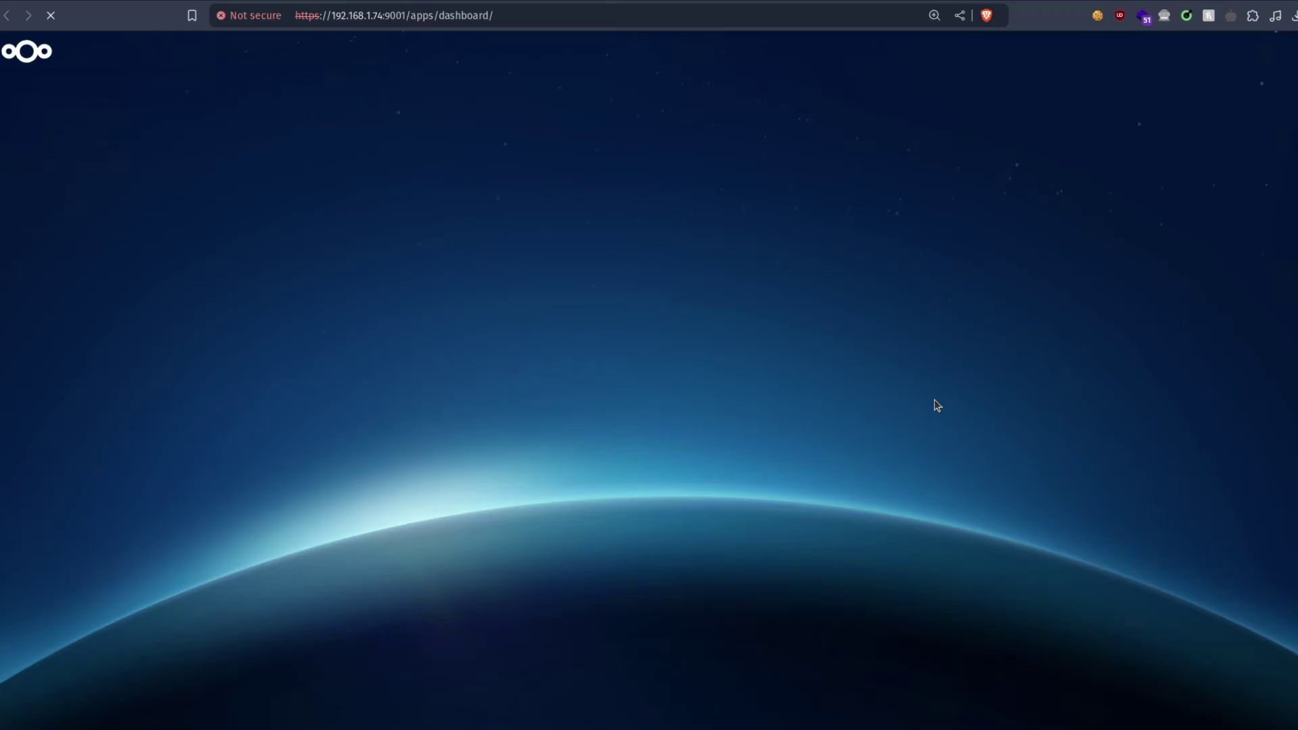
# Step: Close the Nextcloud tab to return to TrueNAS's installed apps, all nine running
pyautogui.hotkey('ctrl', 'w')
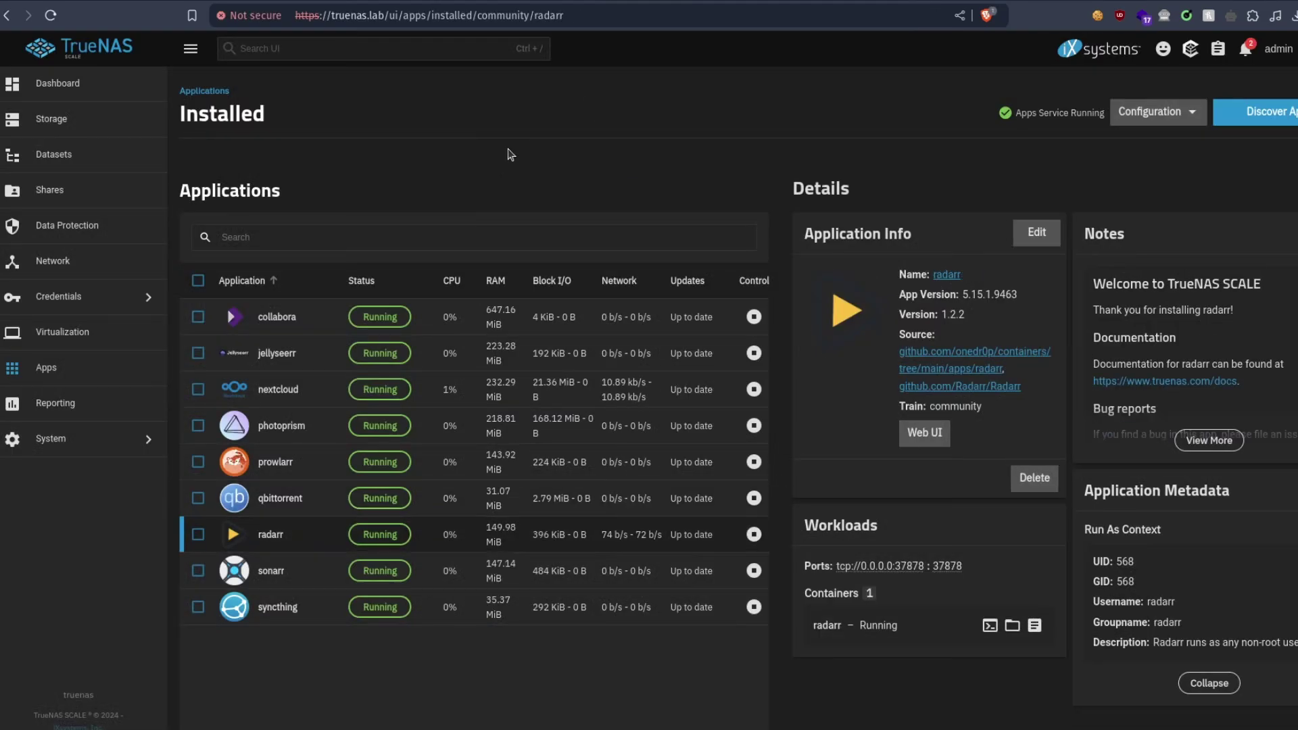
# Step: Open the Install iX App custom-app form from Discover Apps and scroll through it
pyautogui.click(1284, 122)
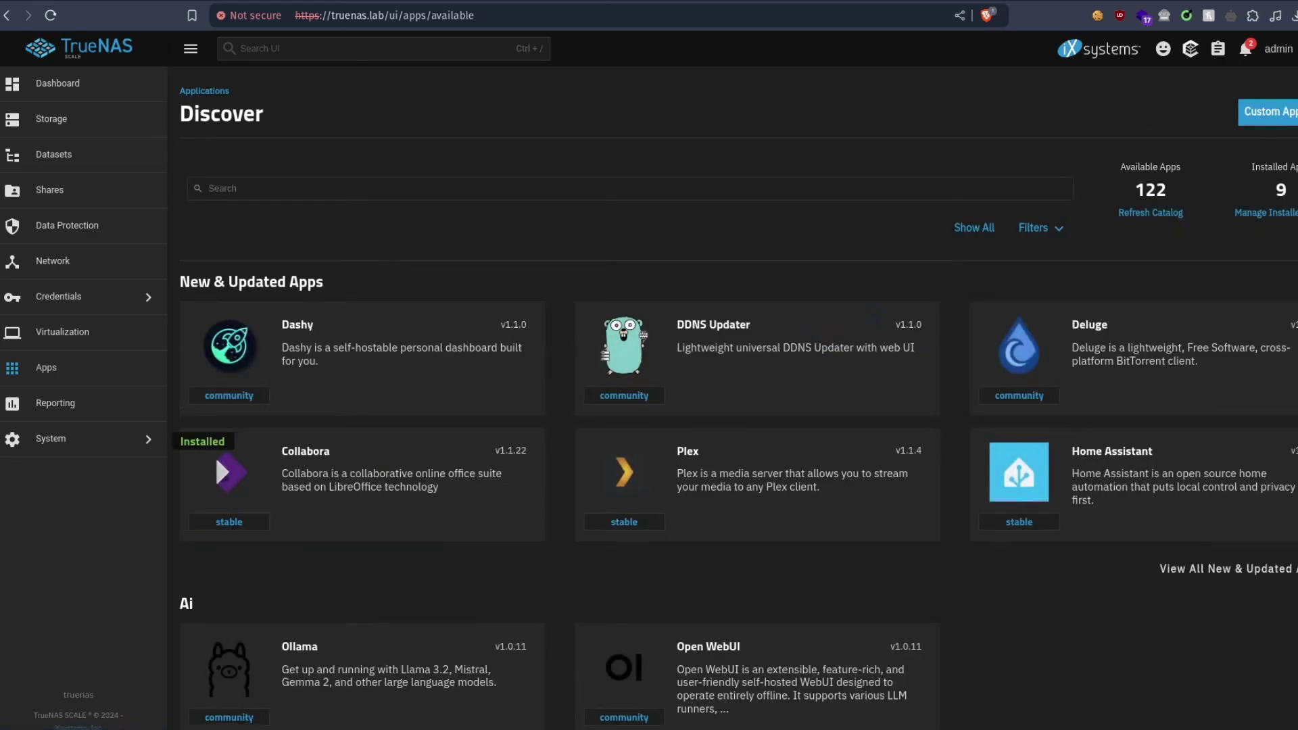
pyautogui.click(1292, 110)
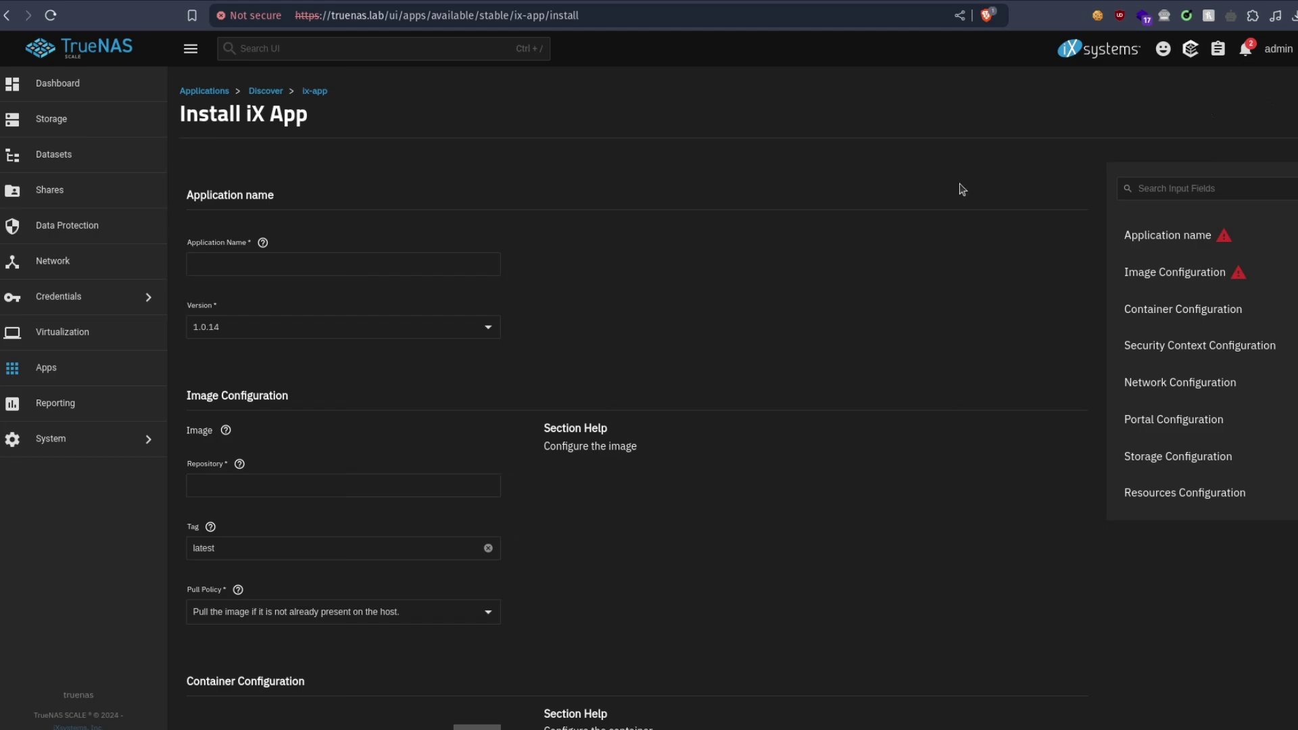
pyautogui.scroll(-20, 791, 485)
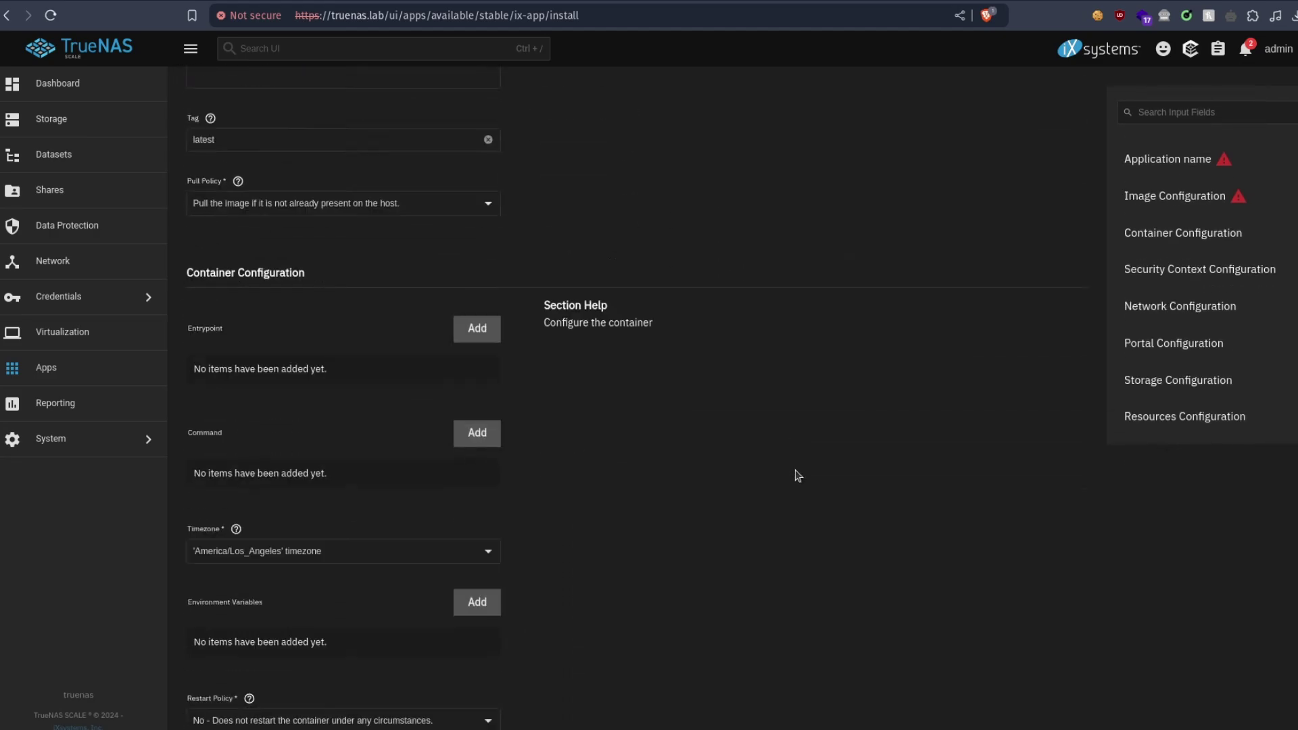
pyautogui.scroll(-10, 800, 469)
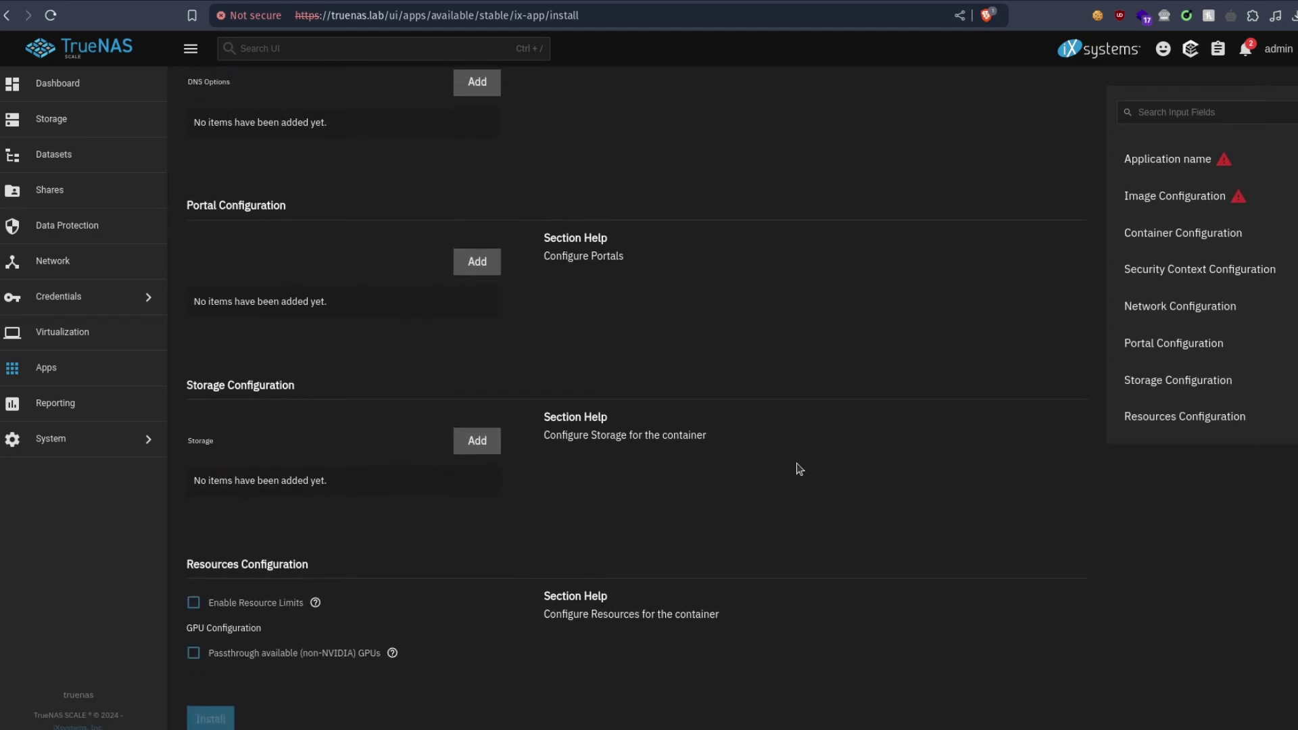
pyautogui.scroll(20, 794, 474)
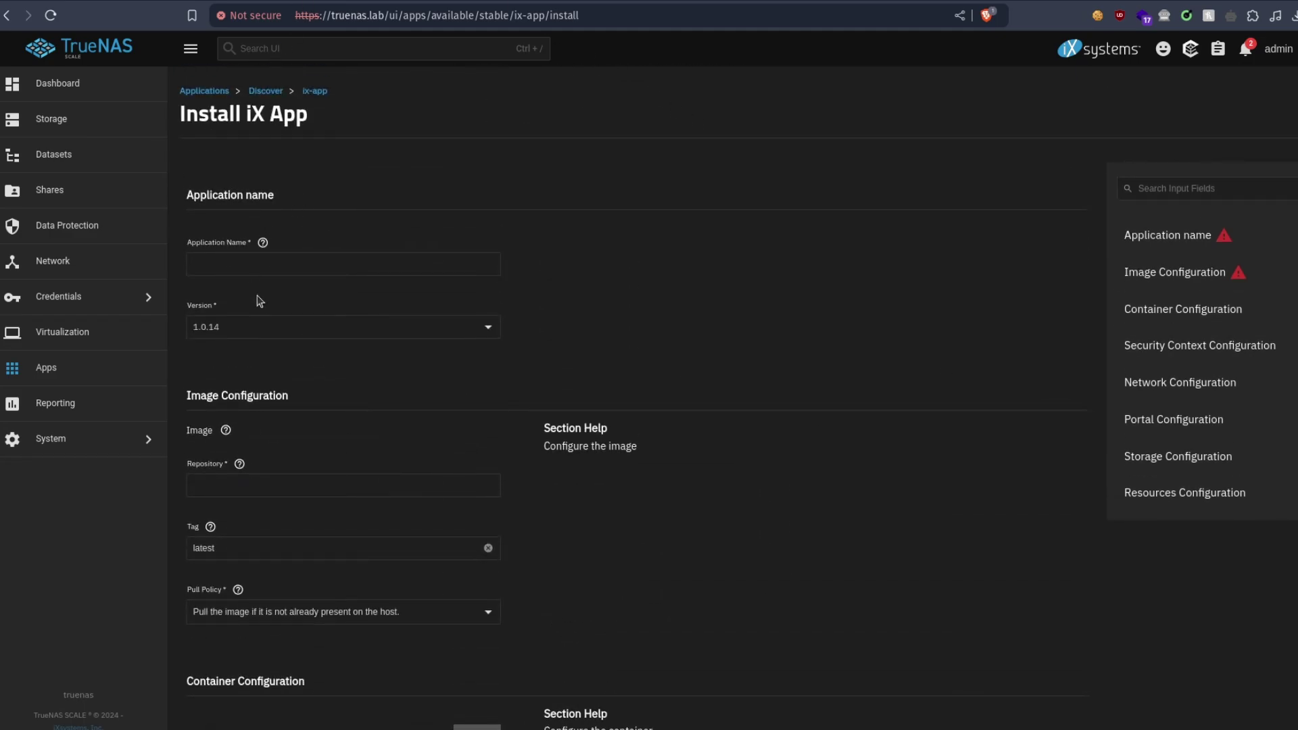
# Step: Review the image repository and remaining form fields unfilled, then return to the Discover catalog
pyautogui.click(292, 482)
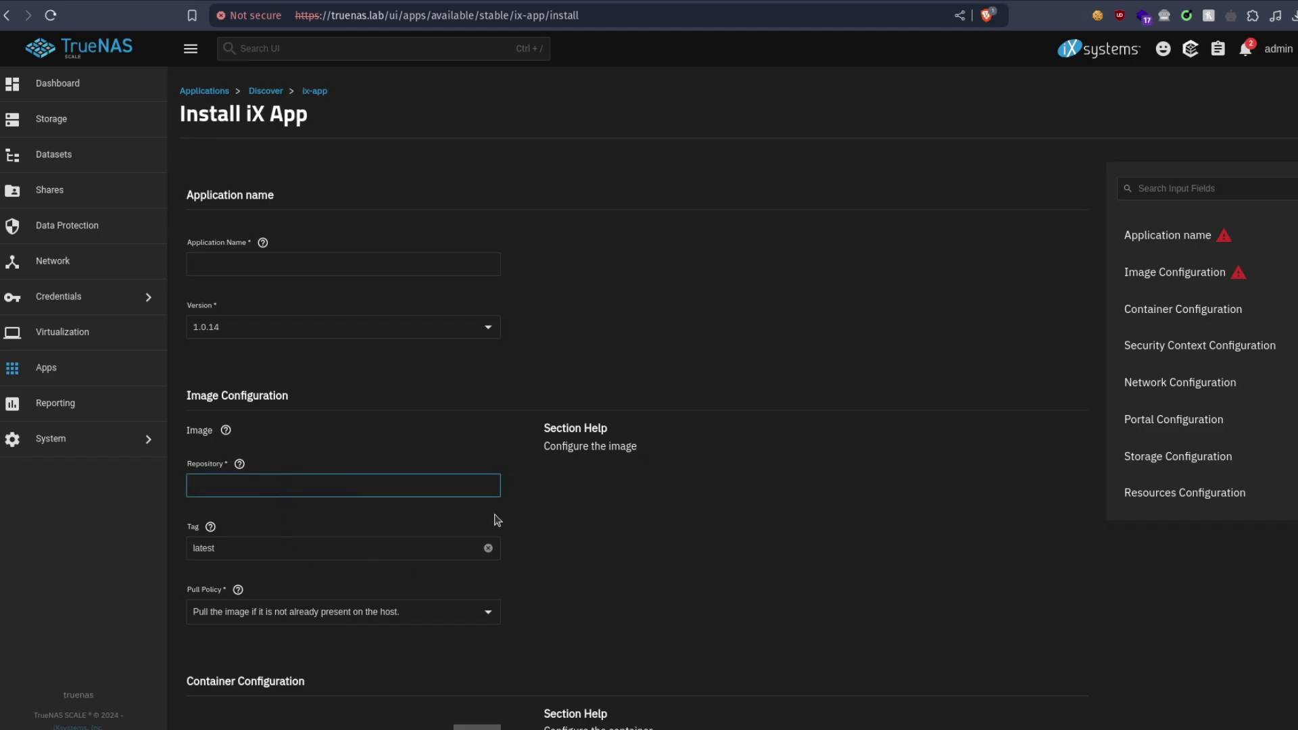
pyautogui.scroll(-8, 501, 541)
pyautogui.scroll(-4, 520, 545)
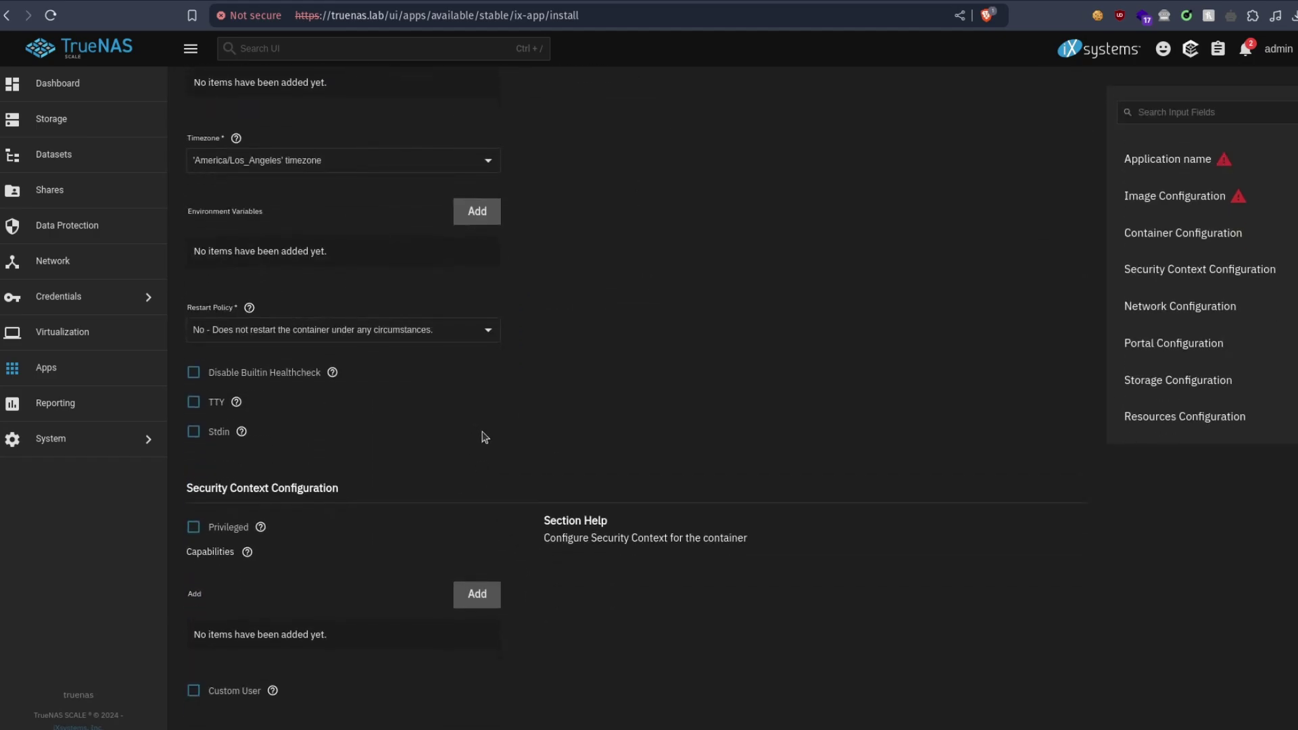
pyautogui.scroll(-7, 485, 436)
pyautogui.scroll(20, 504, 481)
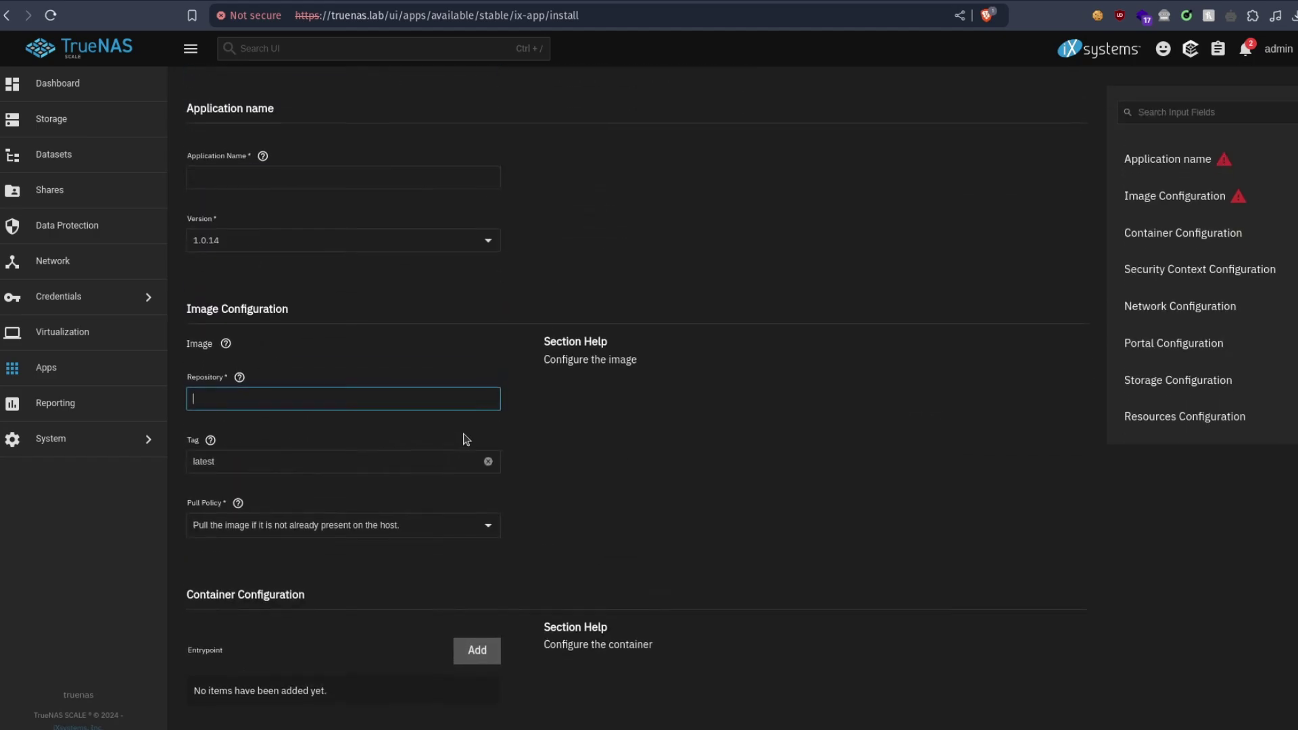
pyautogui.scroll(2, 466, 440)
pyautogui.click(277, 91)
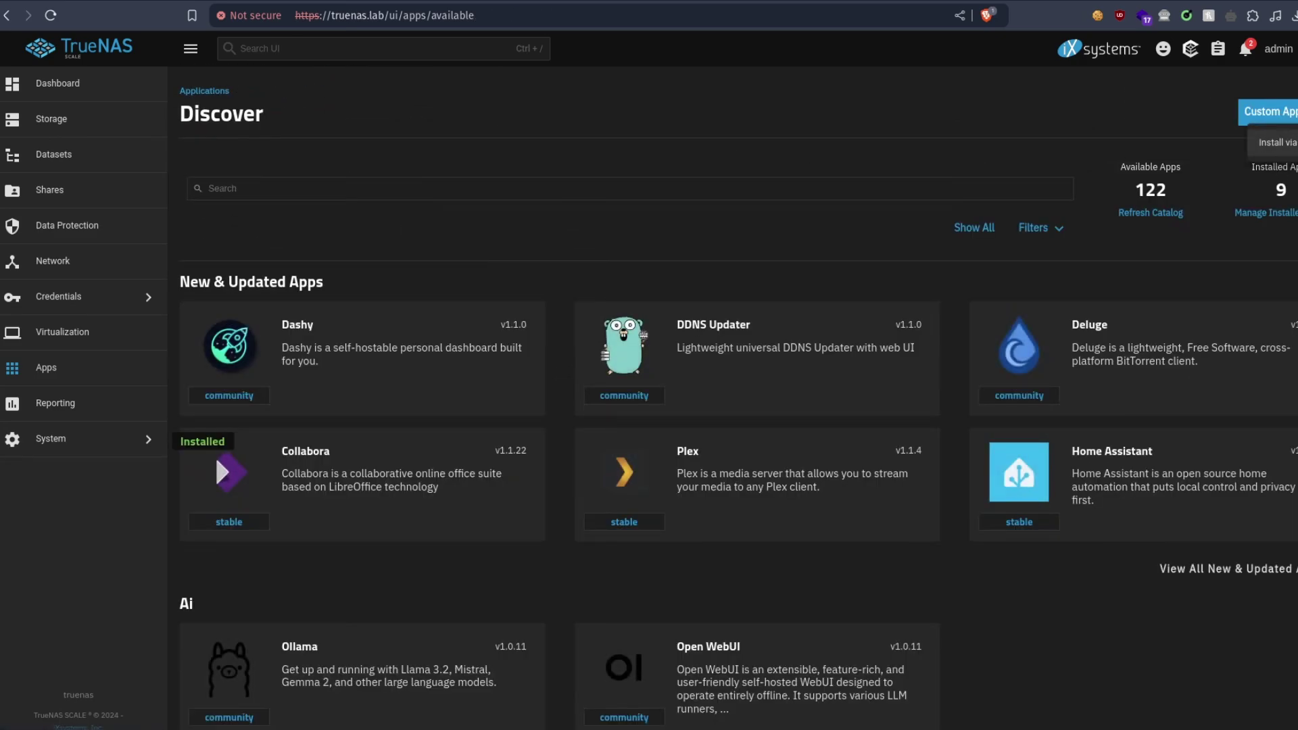
# Step: Open the Install via YAML panel and select its empty Name and Custom Config fields
pyautogui.click(1270, 111)
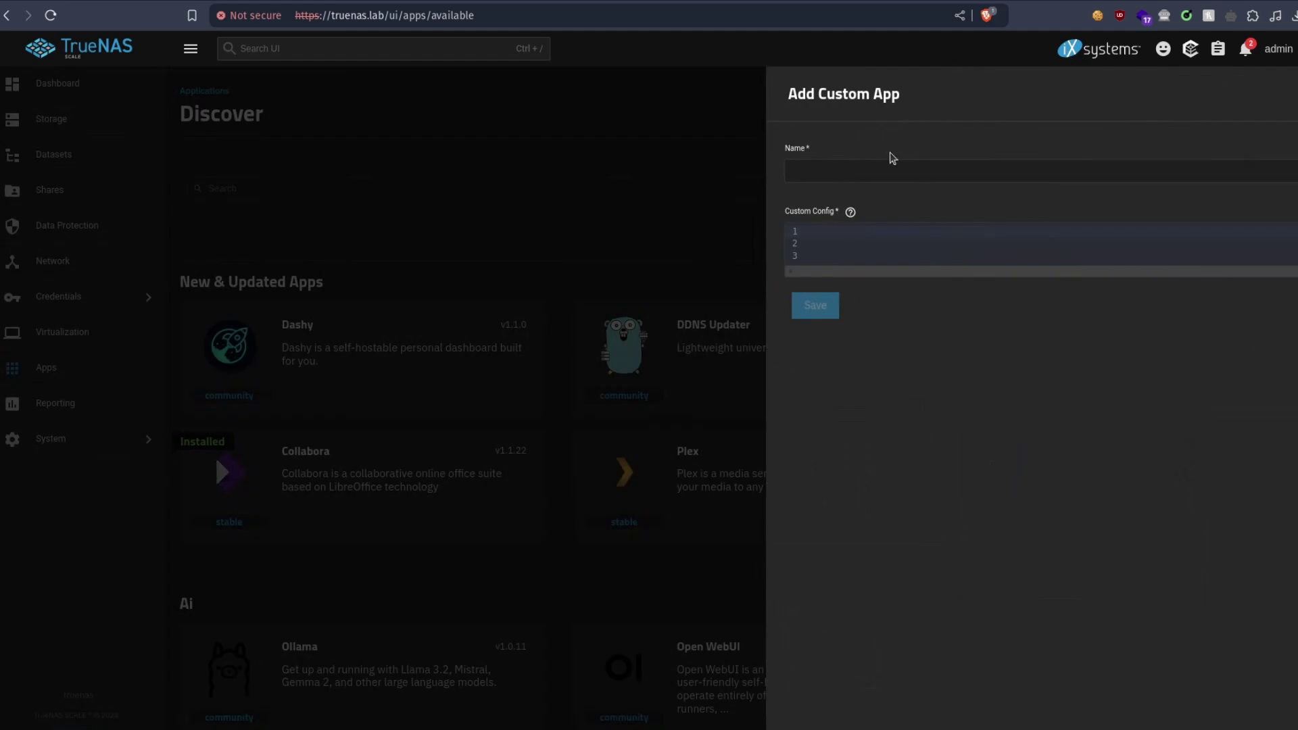
pyautogui.click(814, 174)
pyautogui.click(843, 258)
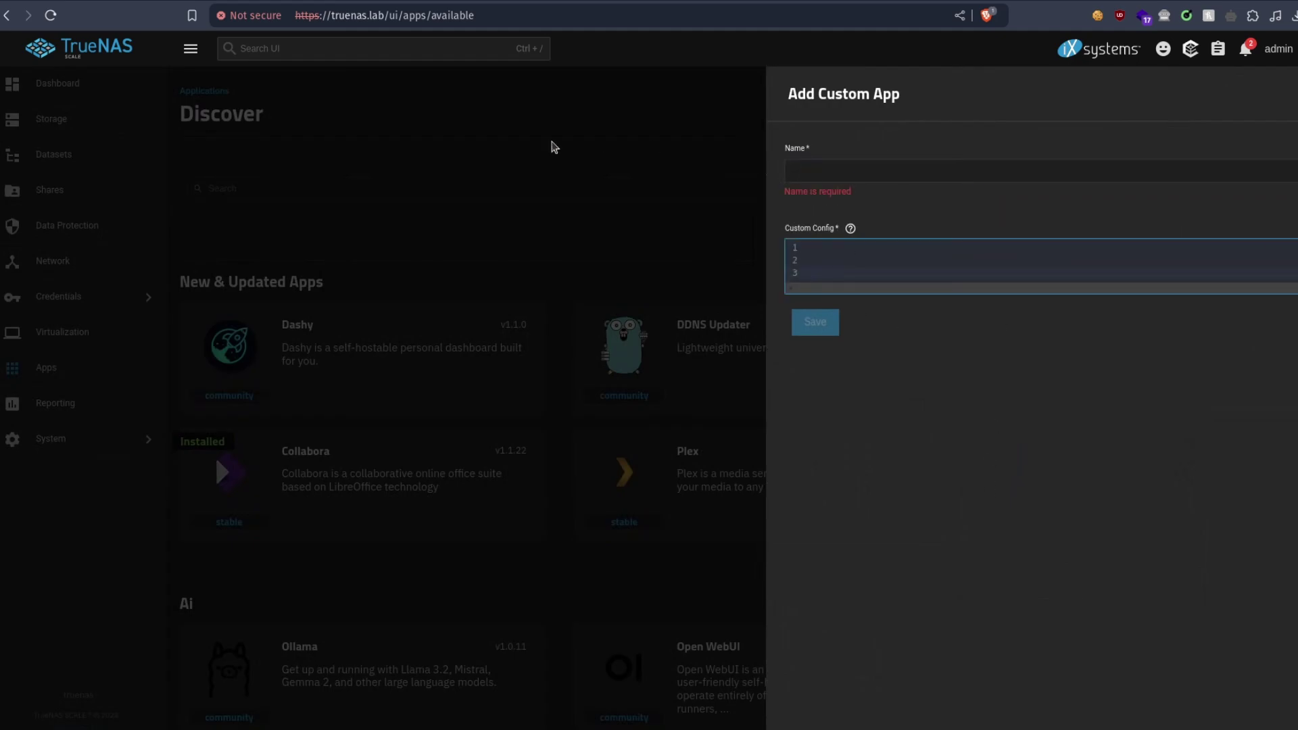